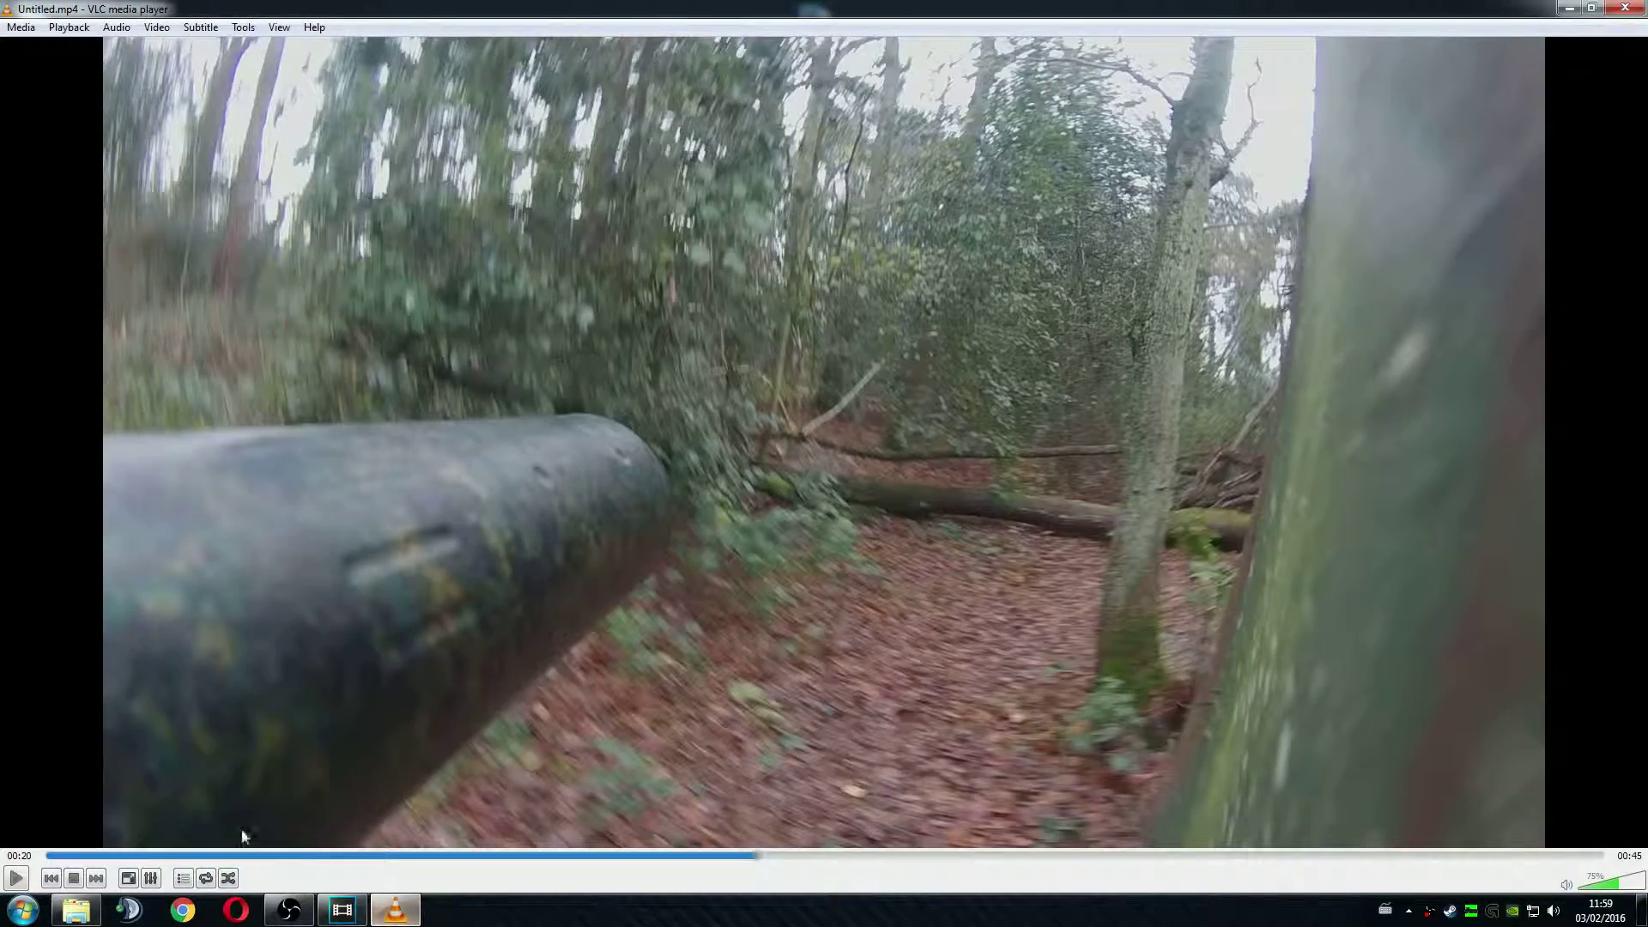
# - Play the finished Untitled.mp4 clip in VLC, then close the player
pyautogui.click(15, 878)
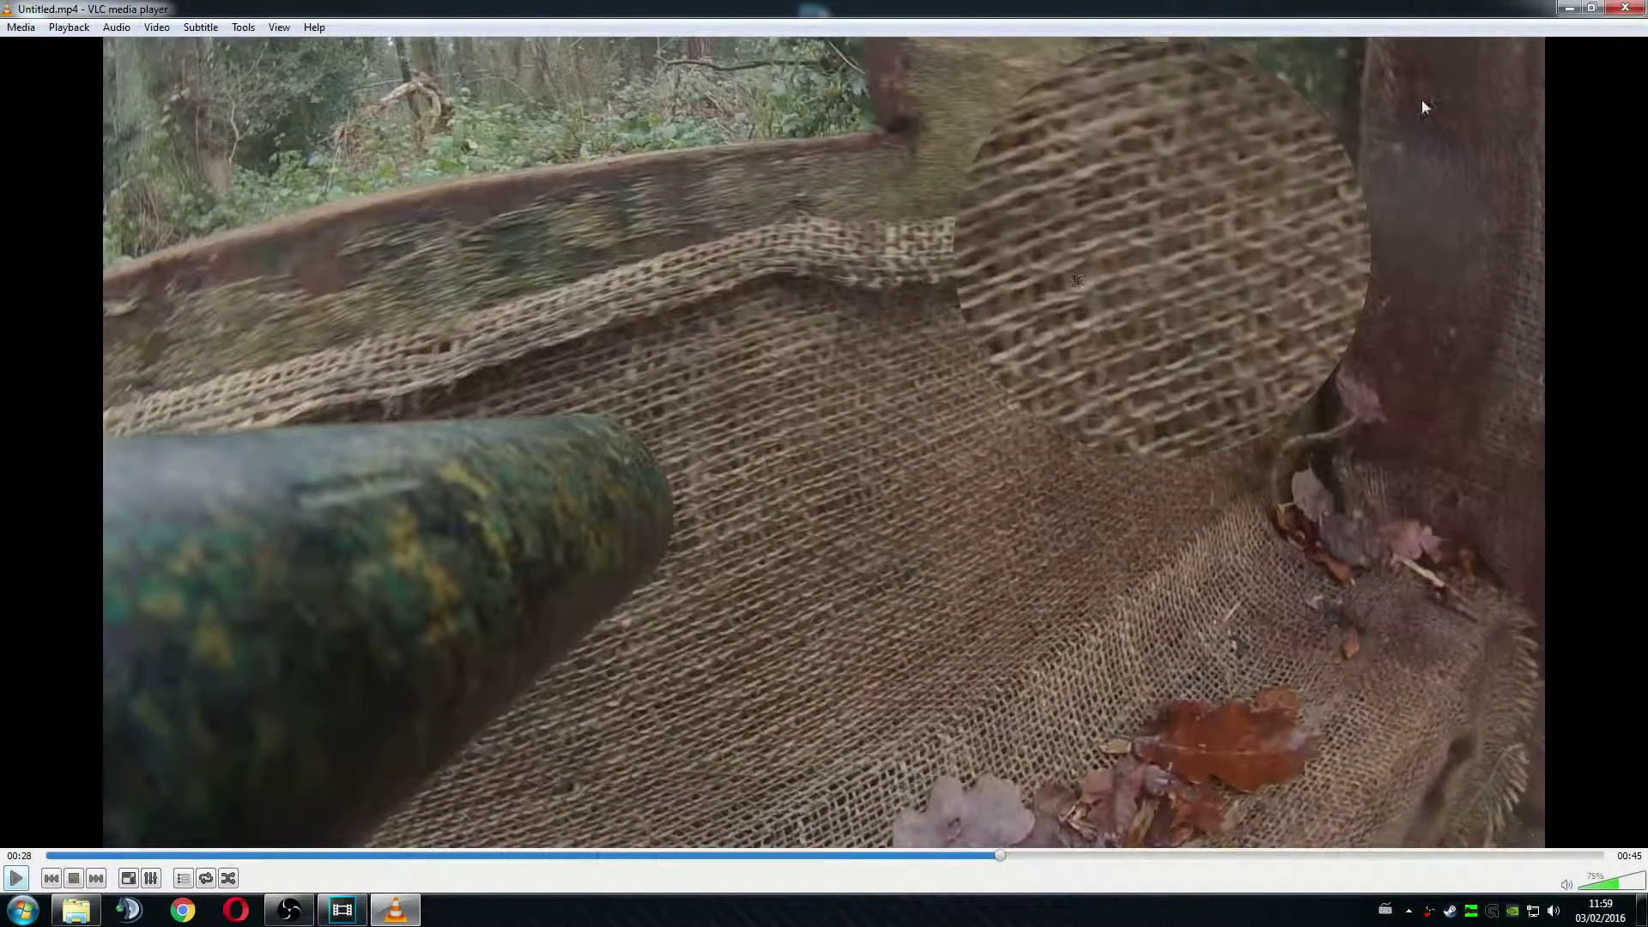
pyautogui.click(1613, 17)
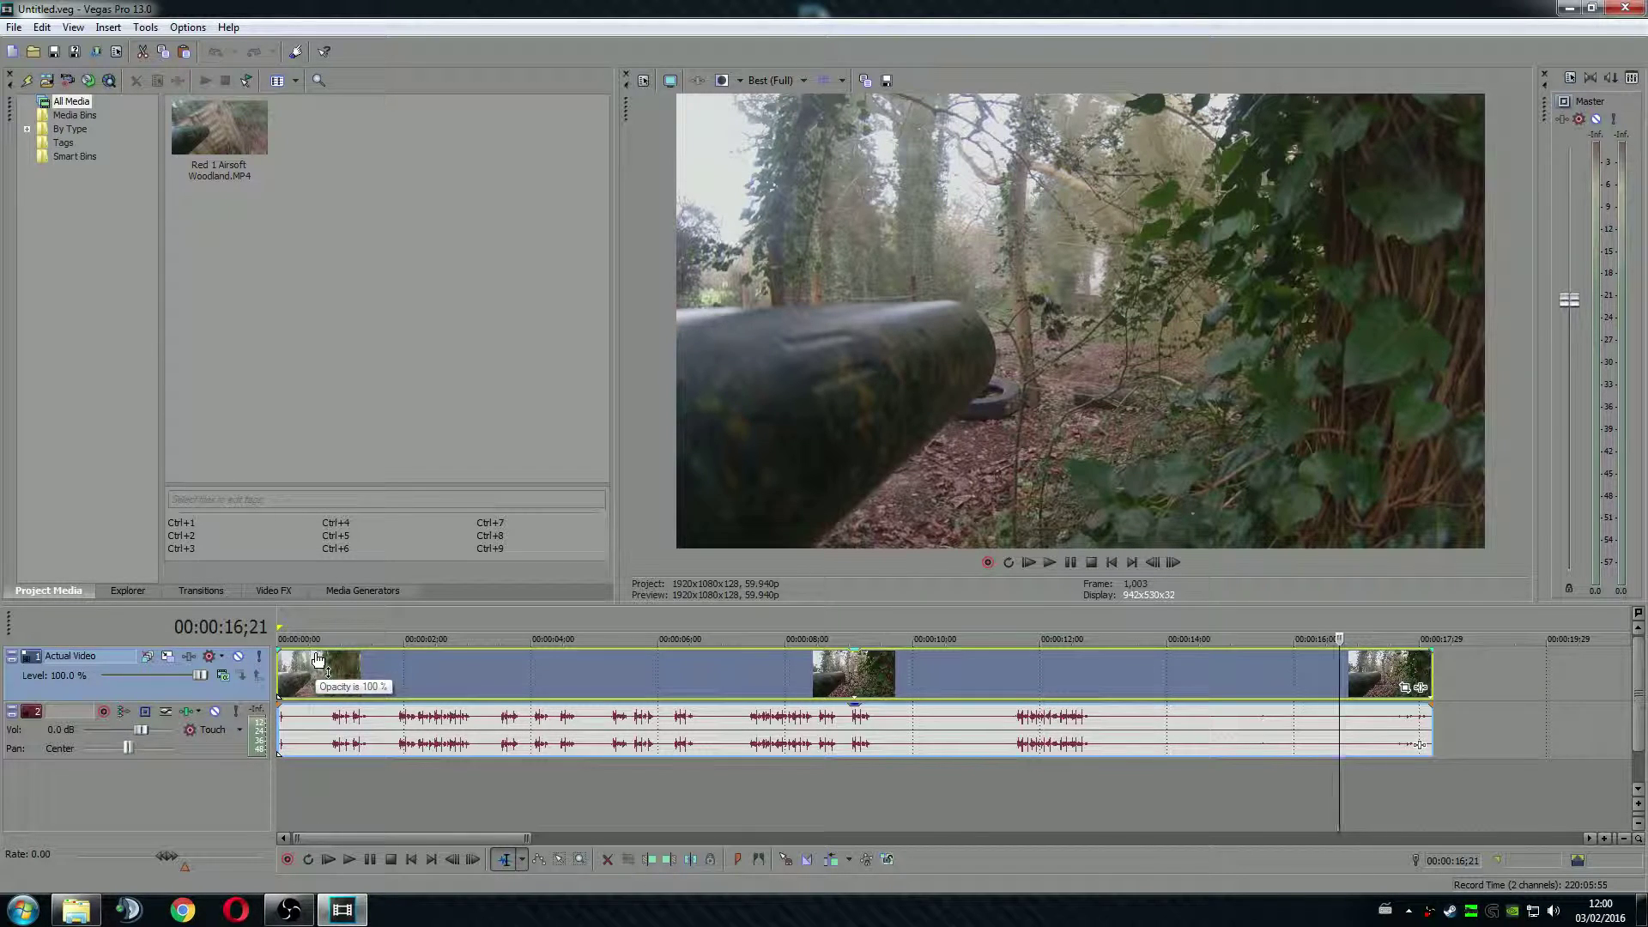
# - Insert a new video track and place a copy of the woodland clip on it
pyautogui.rightClick(146, 811)
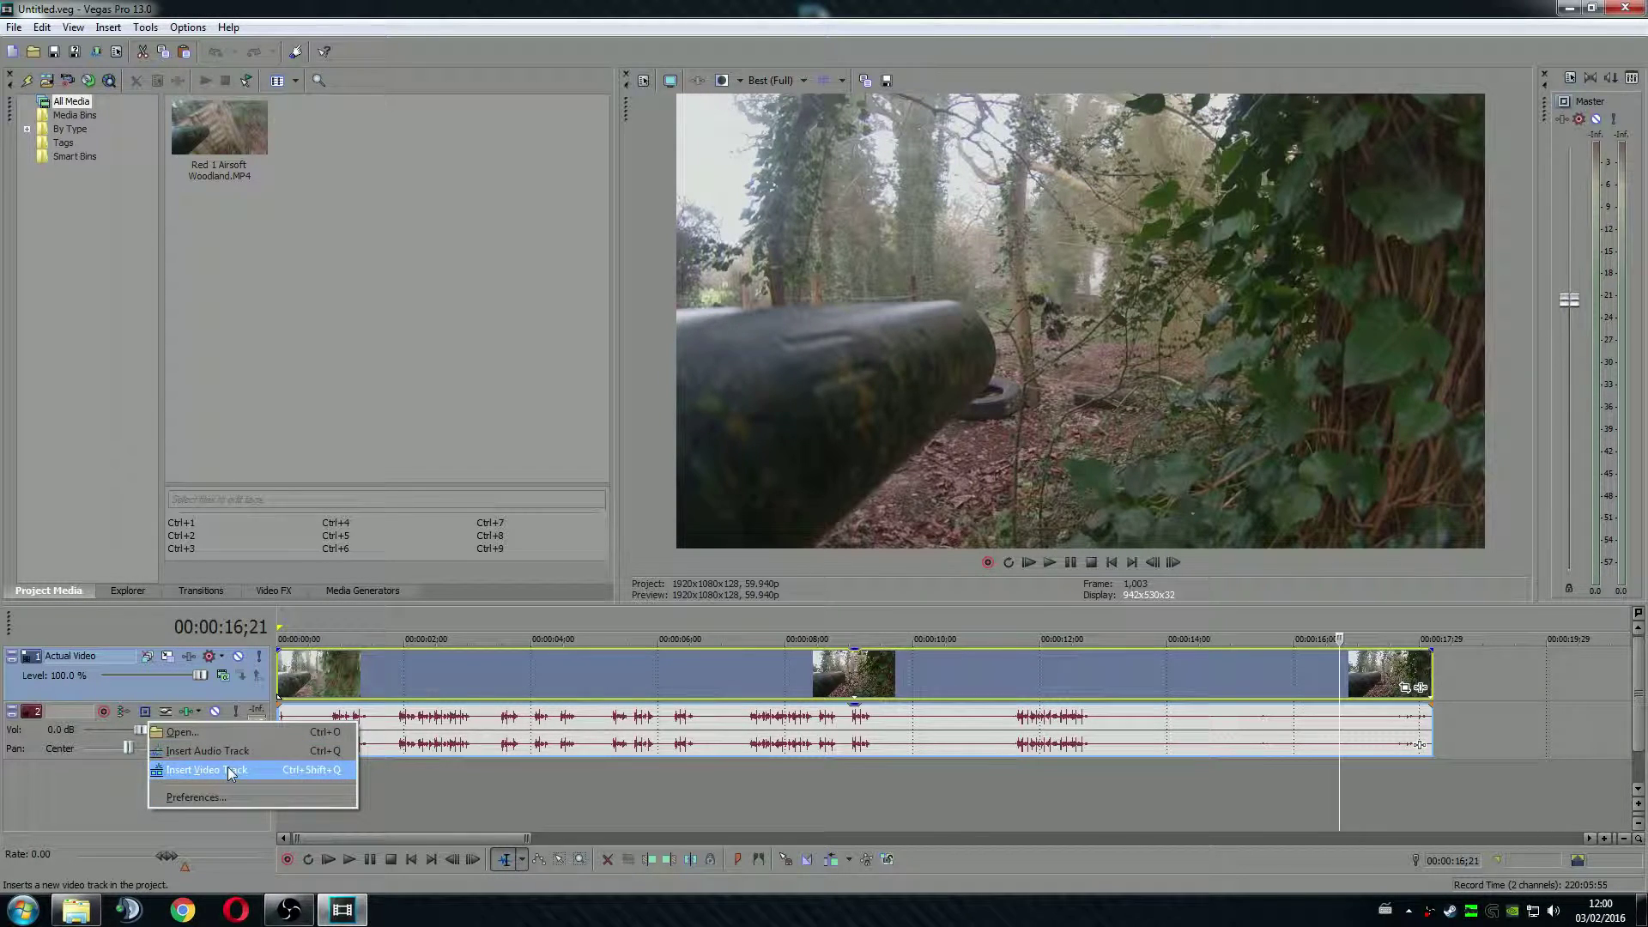
pyautogui.click(199, 771)
pyautogui.moveTo(312, 656)
pyautogui.mouseDown()
pyautogui.moveTo(384, 662)
pyautogui.moveTo(334, 662)
pyautogui.mouseUp()
# - Delete the extra audio track and move the playhead to about two seconds
pyautogui.rightClick(188, 750)
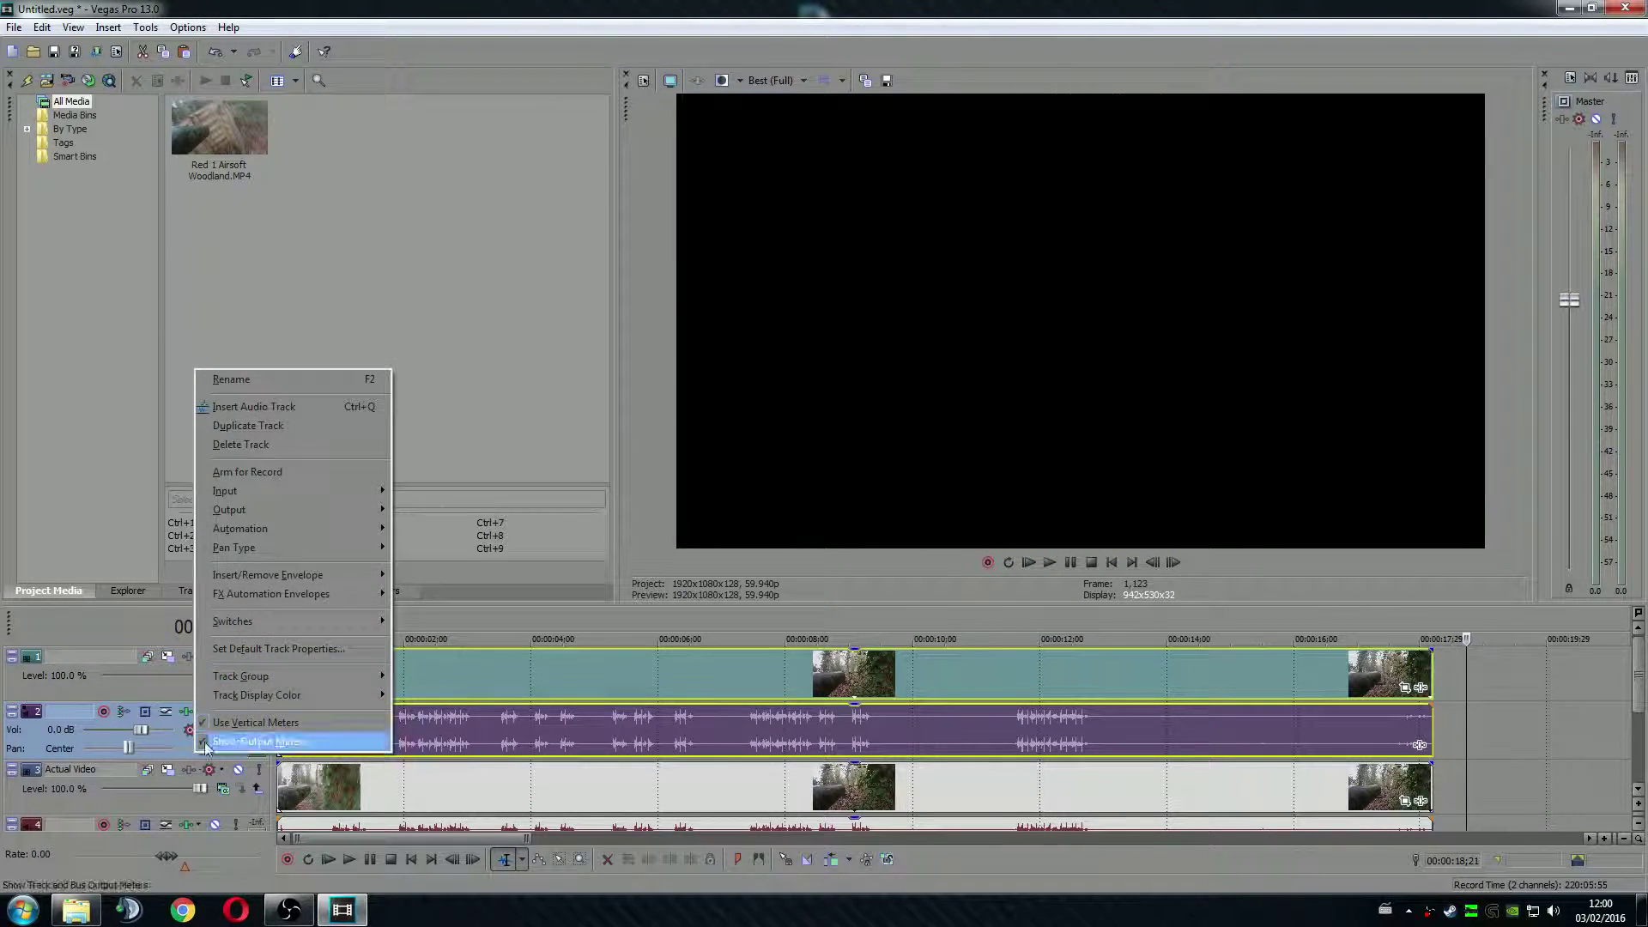
pyautogui.click(276, 443)
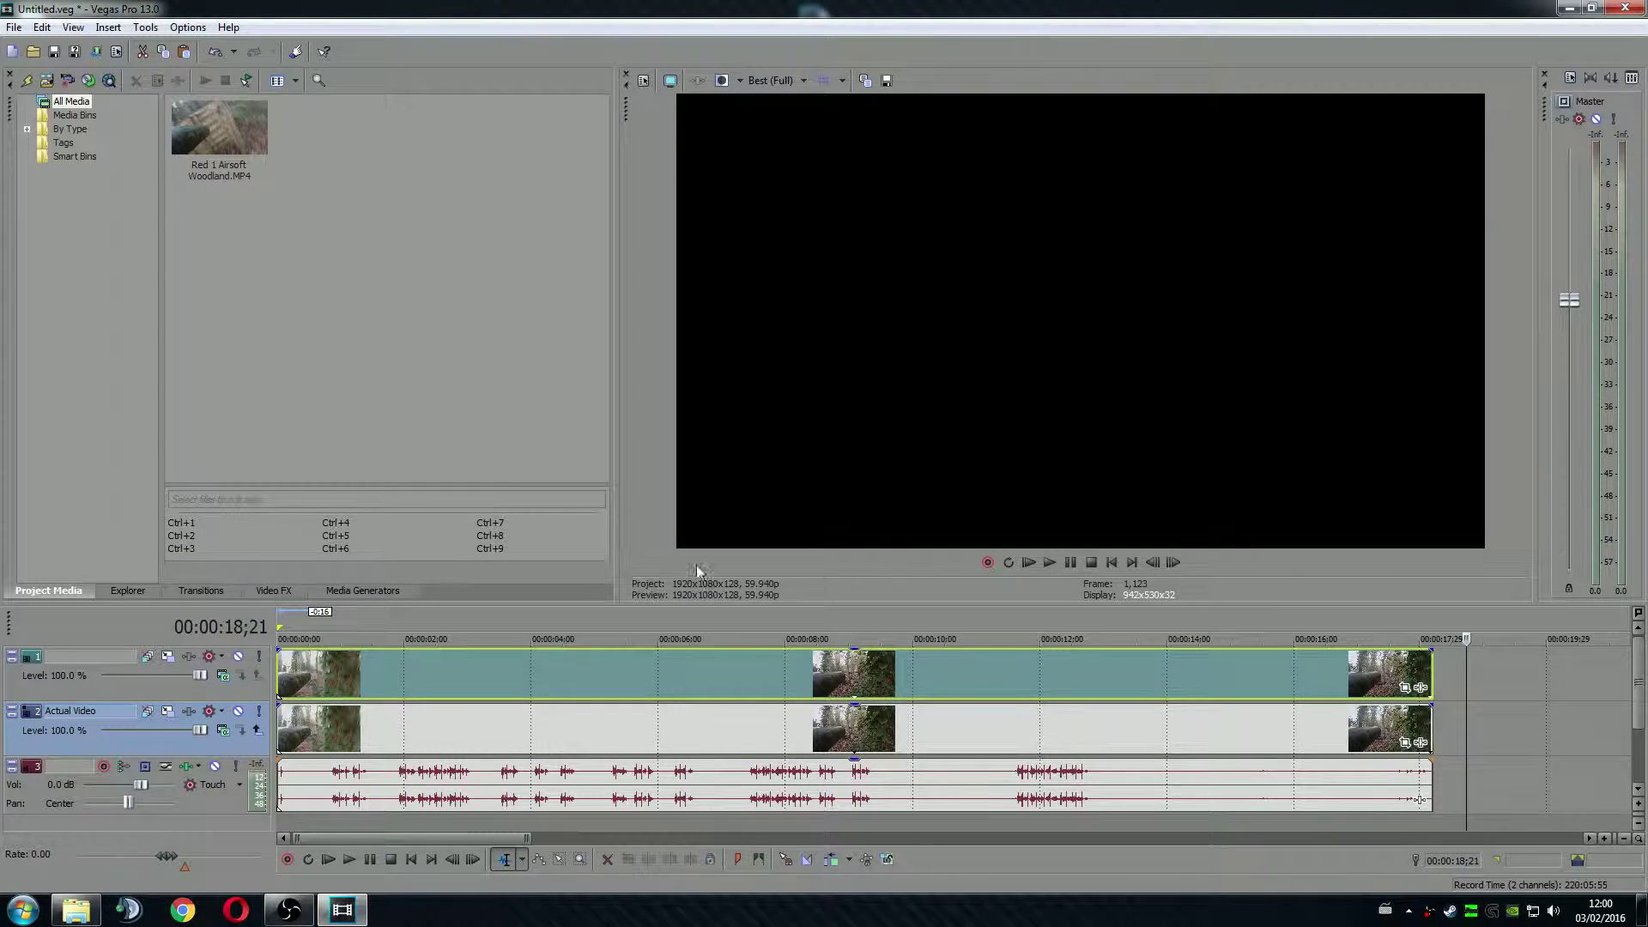
pyautogui.click(343, 673)
pyautogui.moveTo(345, 676); pyautogui.dragTo(447, 674)
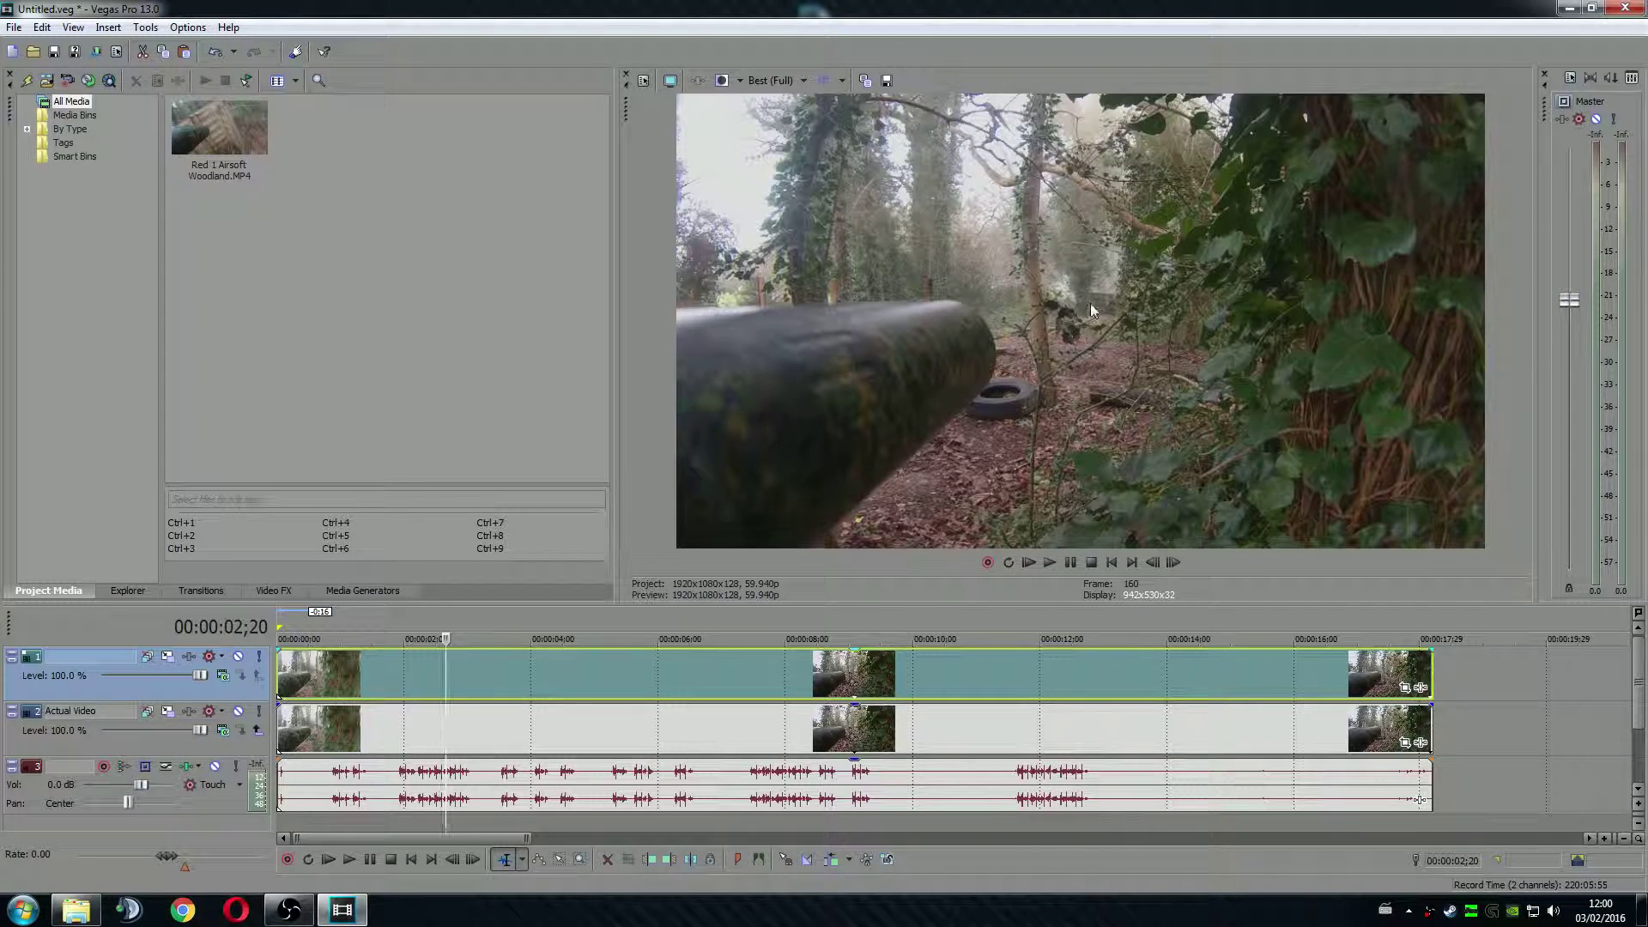
# - Split the top clip at about 2;20 and delete the opening piece
pyautogui.press('s')
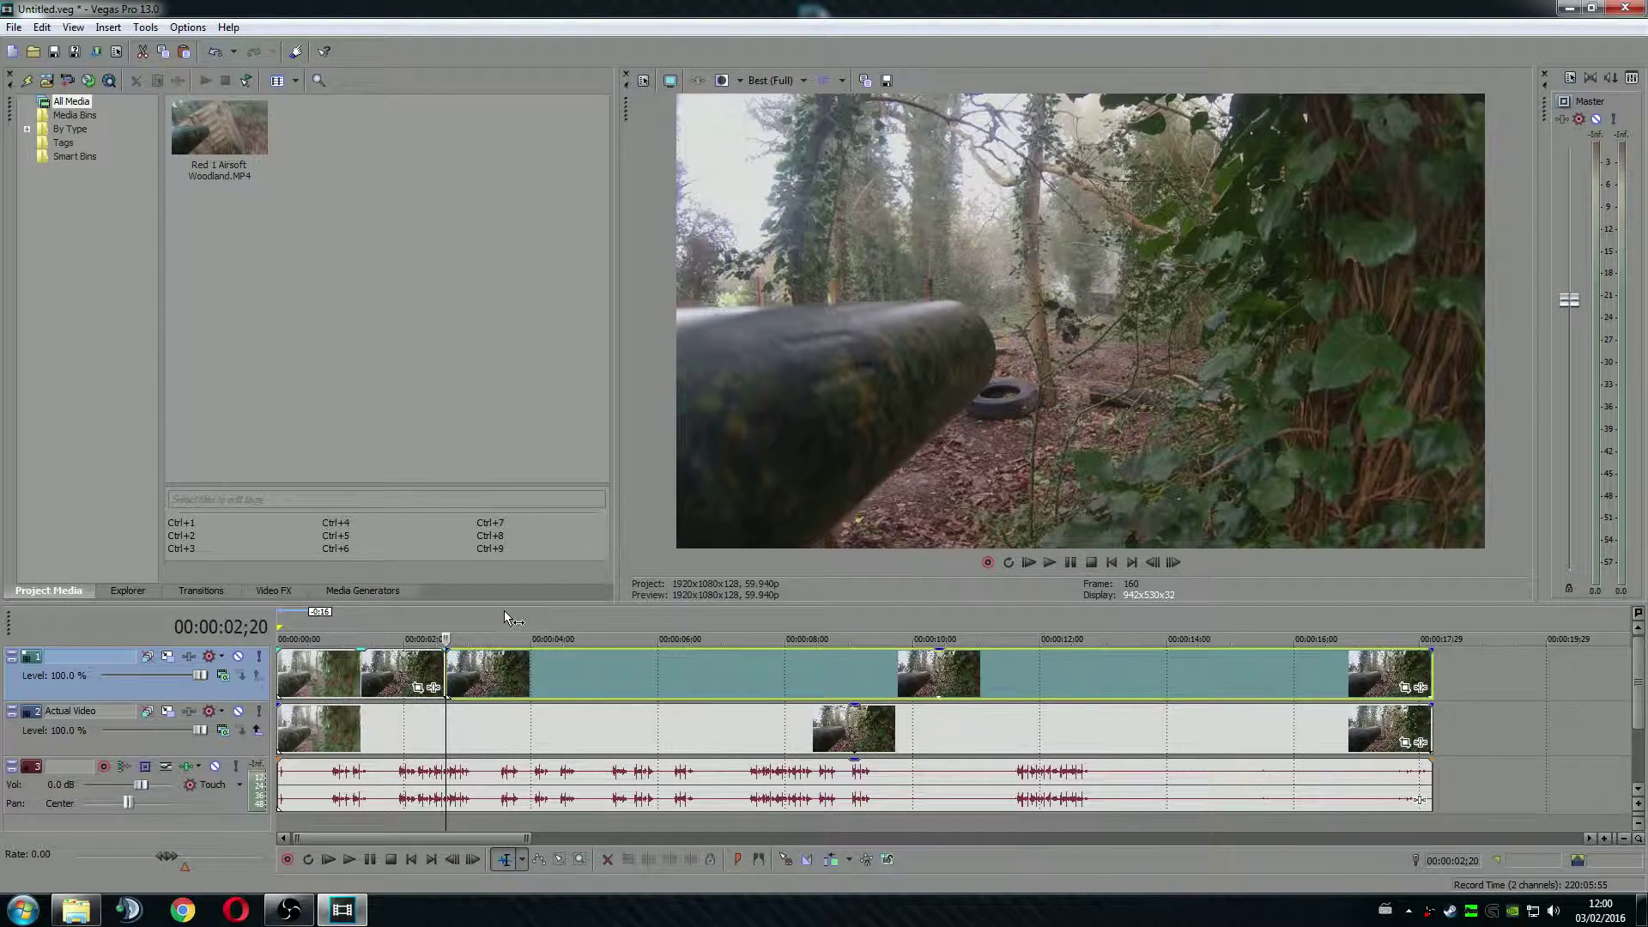
pyautogui.click(378, 670)
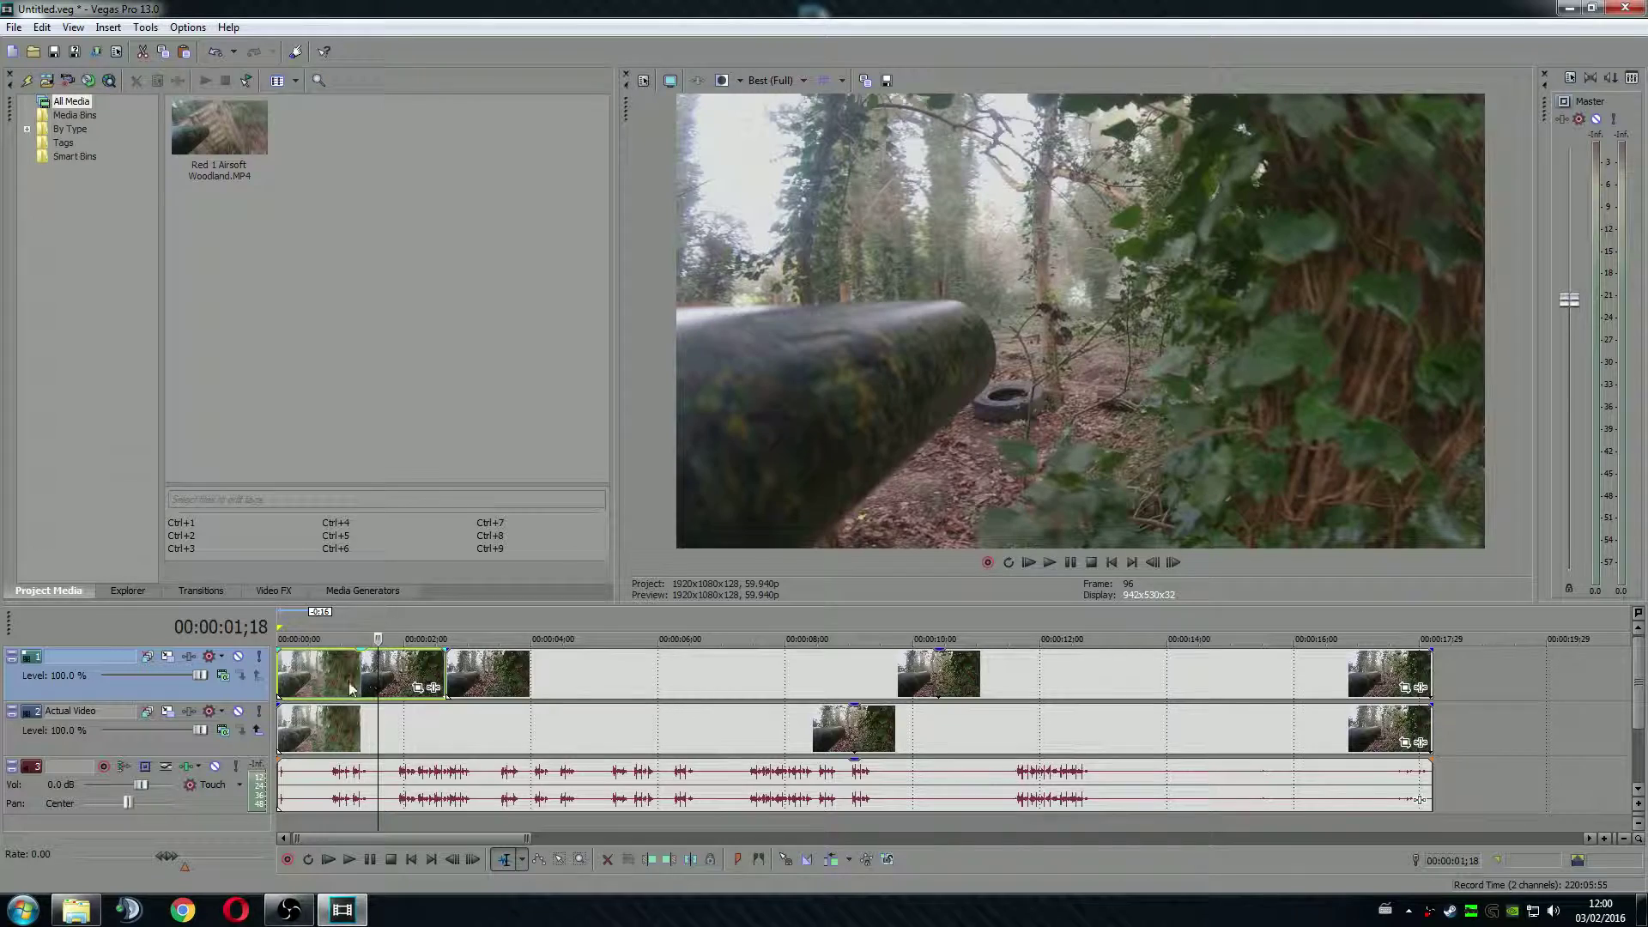
pyautogui.press('Delete')
# - Cut the top clip at 14;14 and delete its tail, redoing the cut once, then select it
pyautogui.click(1109, 666)
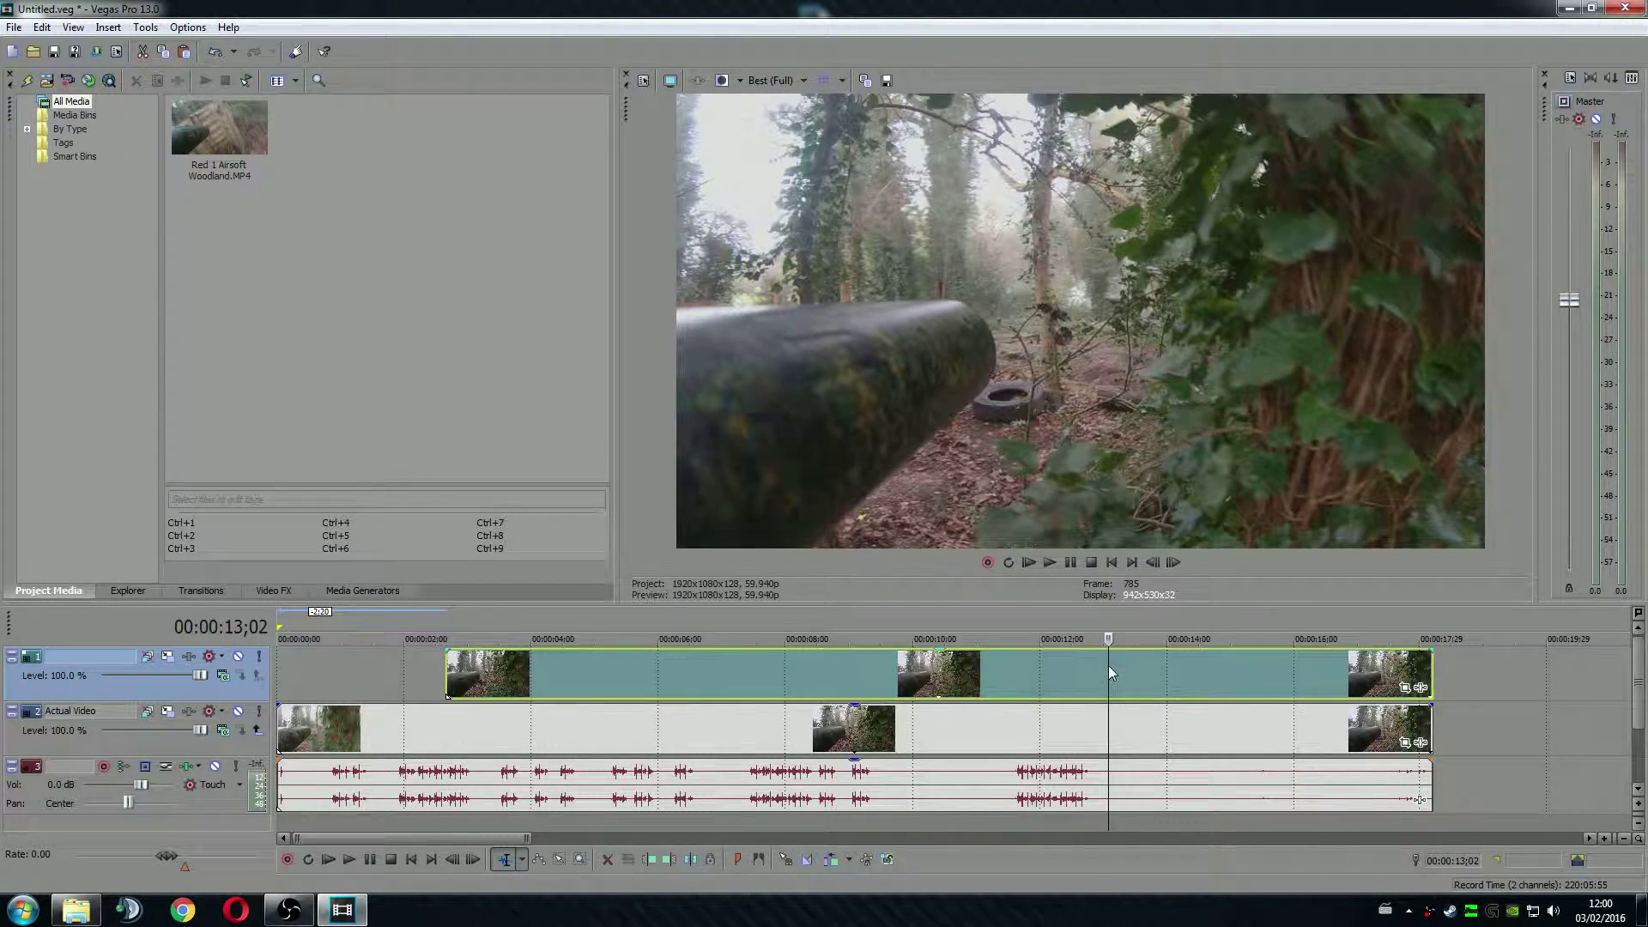
pyautogui.click(1052, 675)
pyautogui.moveTo(1052, 675); pyautogui.dragTo(1141, 683)
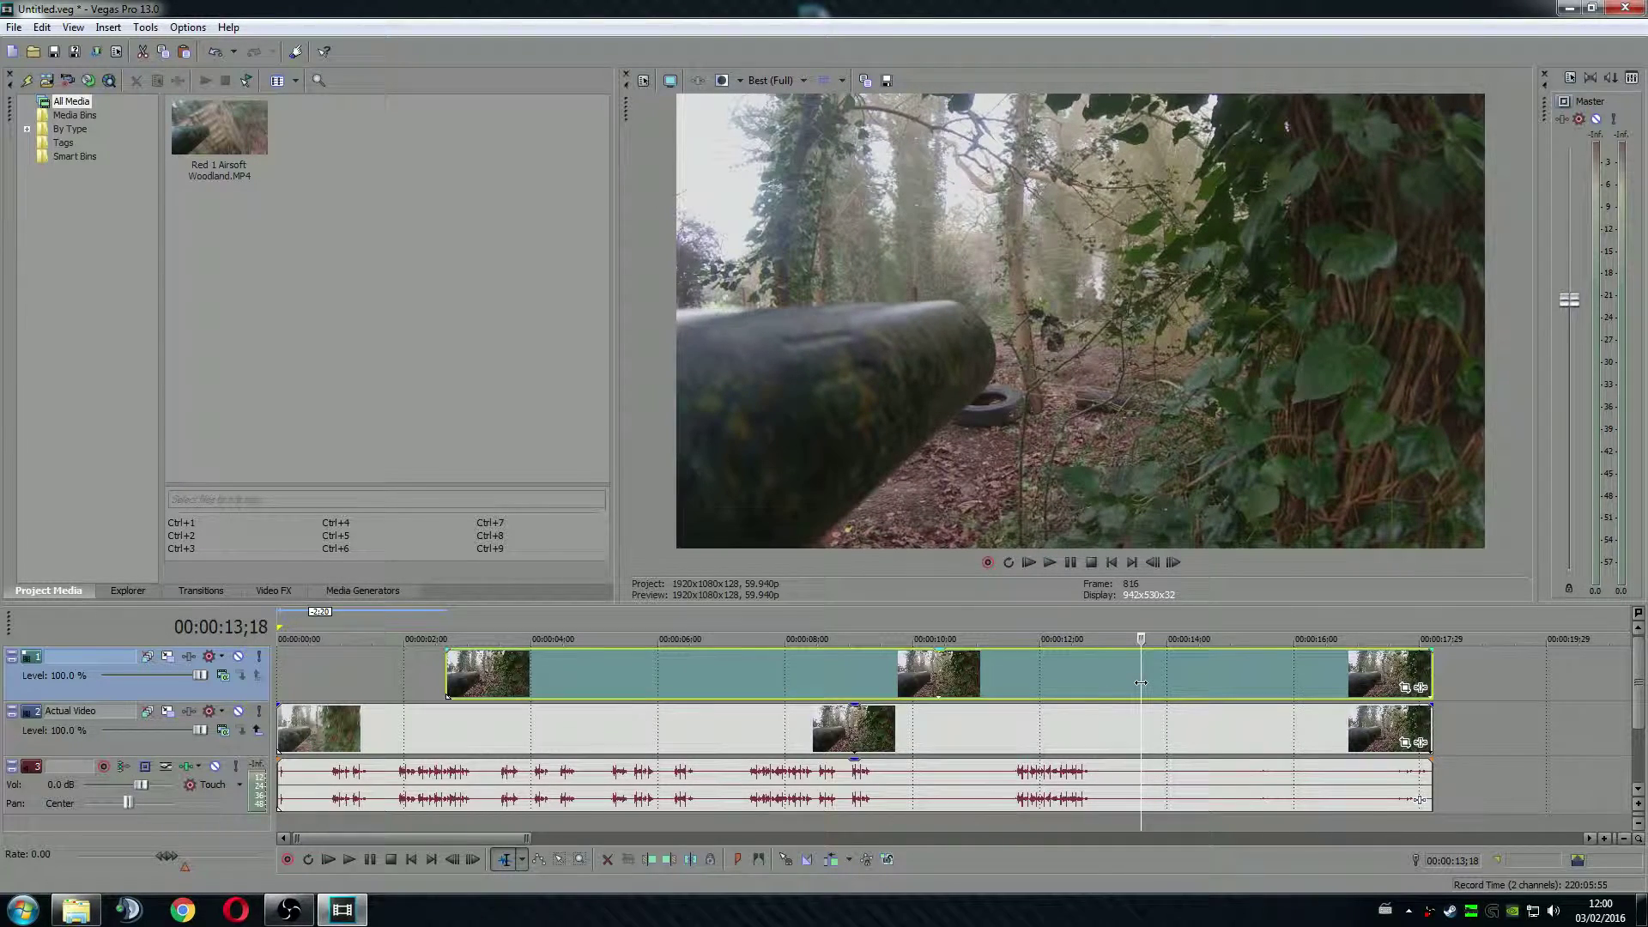
pyautogui.press('s')
pyautogui.click(1197, 673)
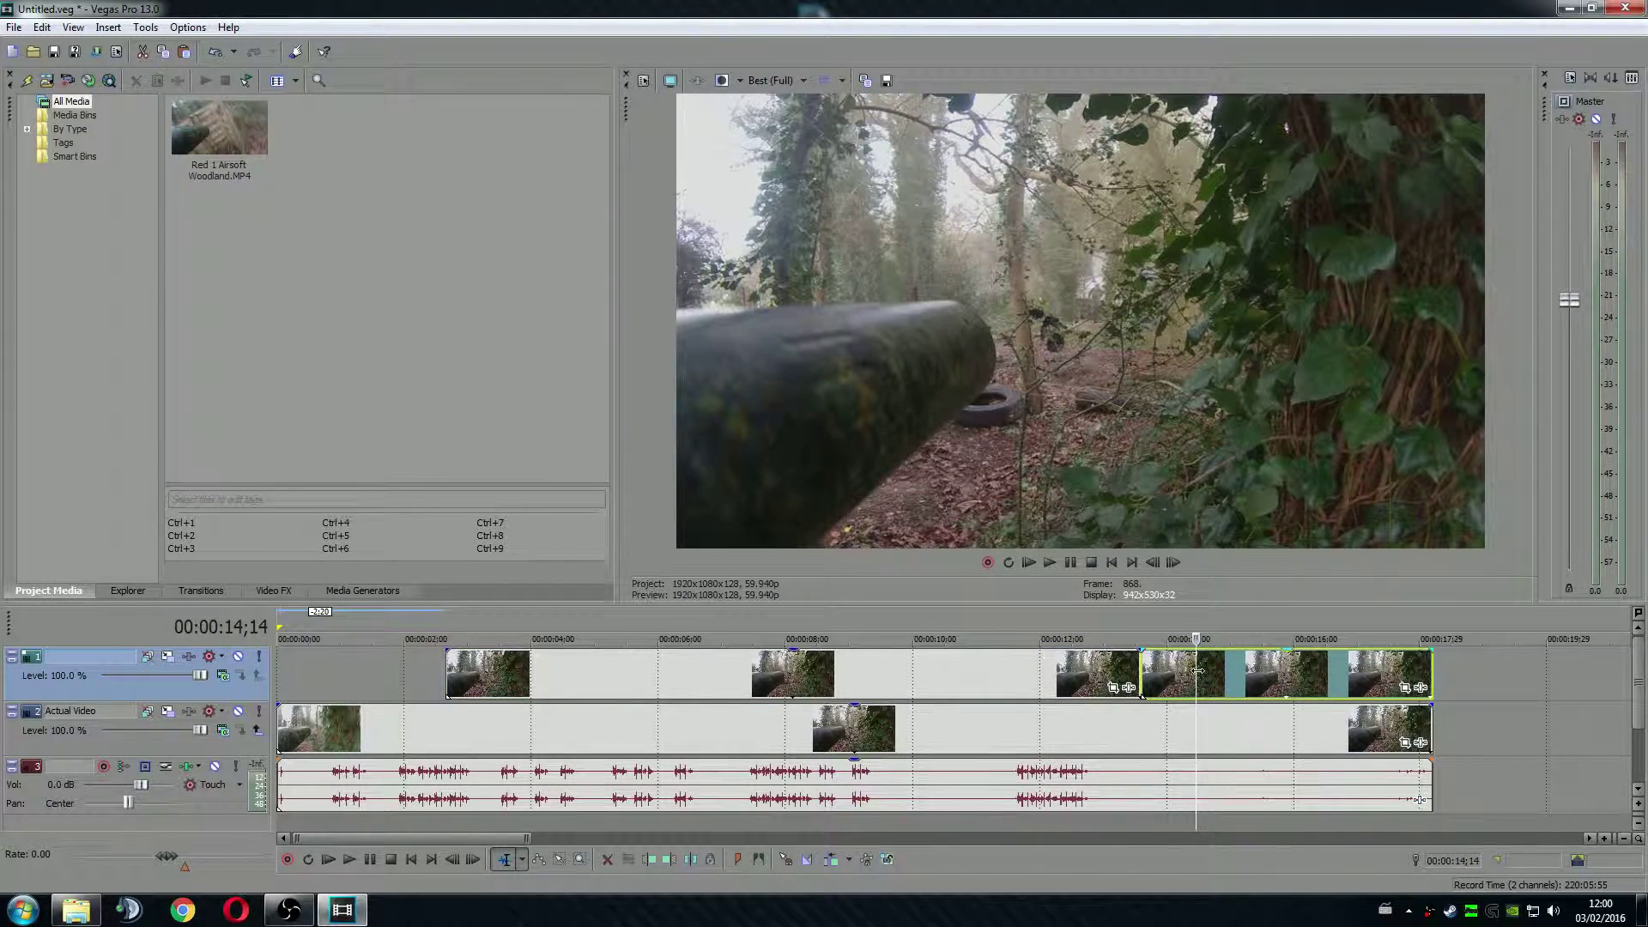
pyautogui.press('Delete')
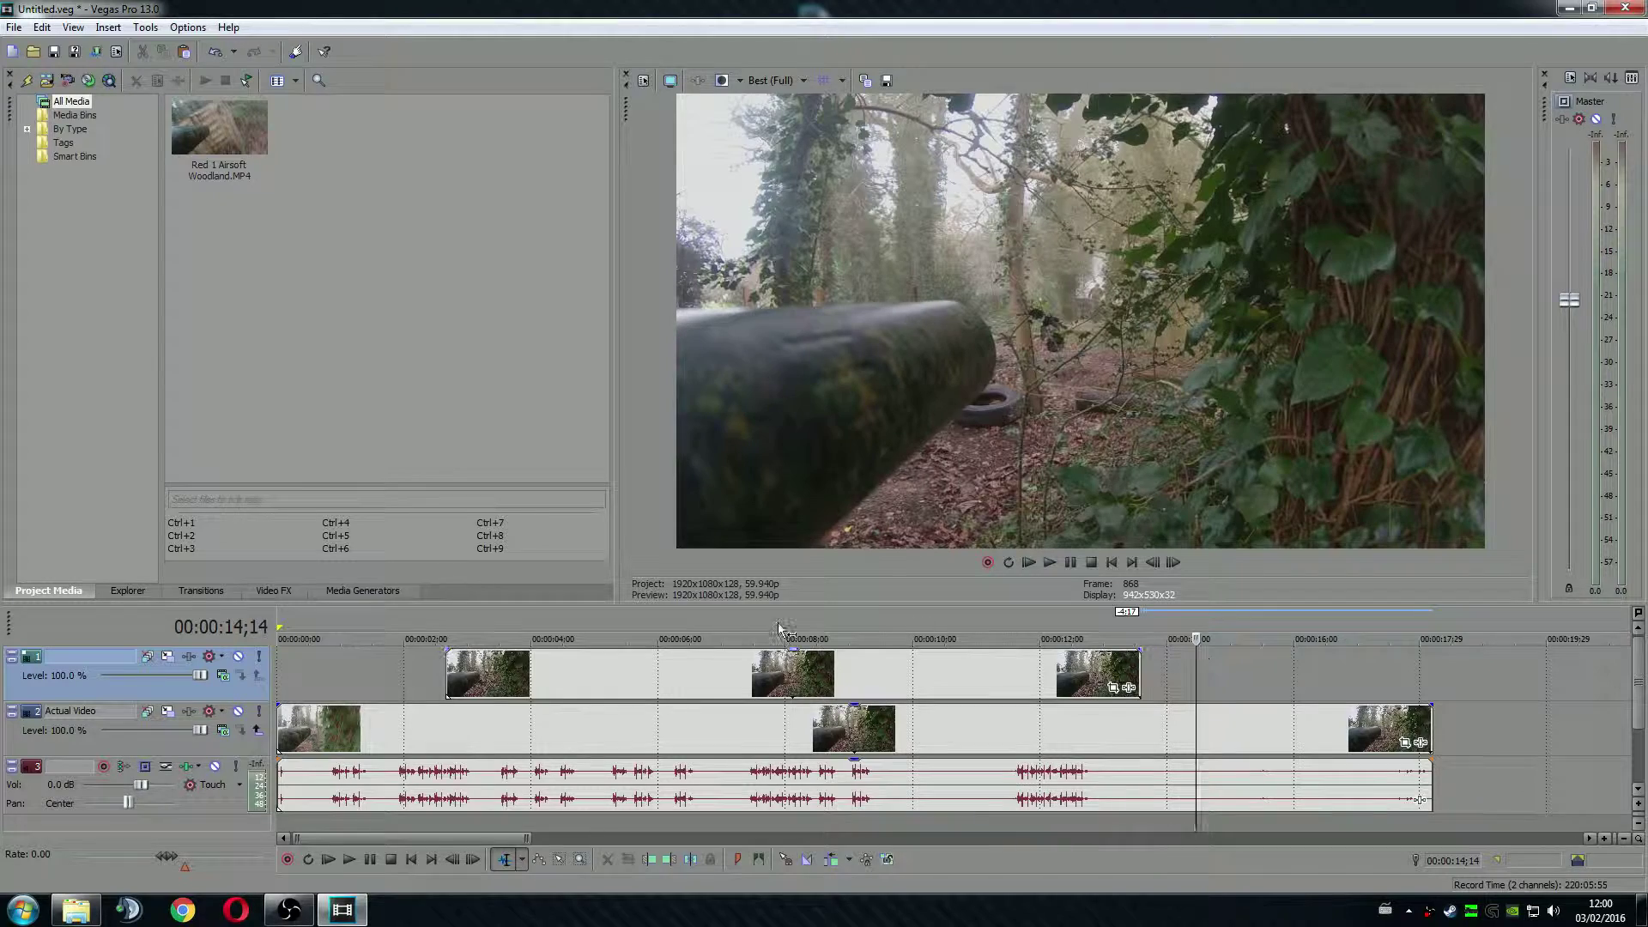
pyautogui.hotkey('ctrl', 'z')
pyautogui.hotkey('ctrl', 'z')
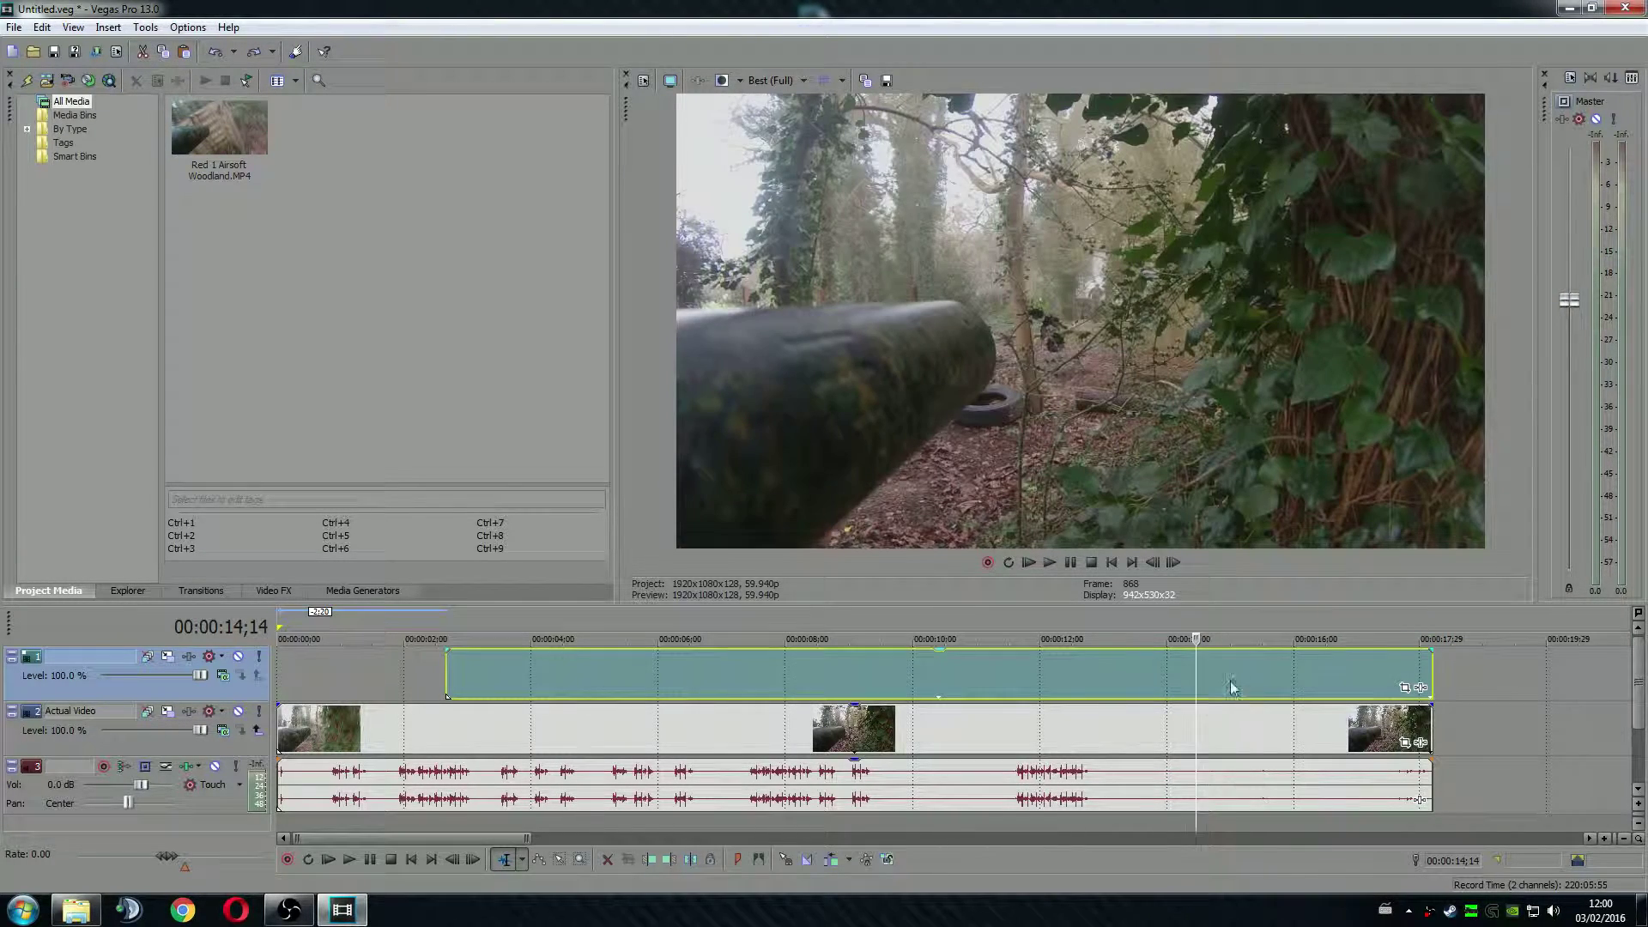
pyautogui.press('s')
pyautogui.click(1247, 673)
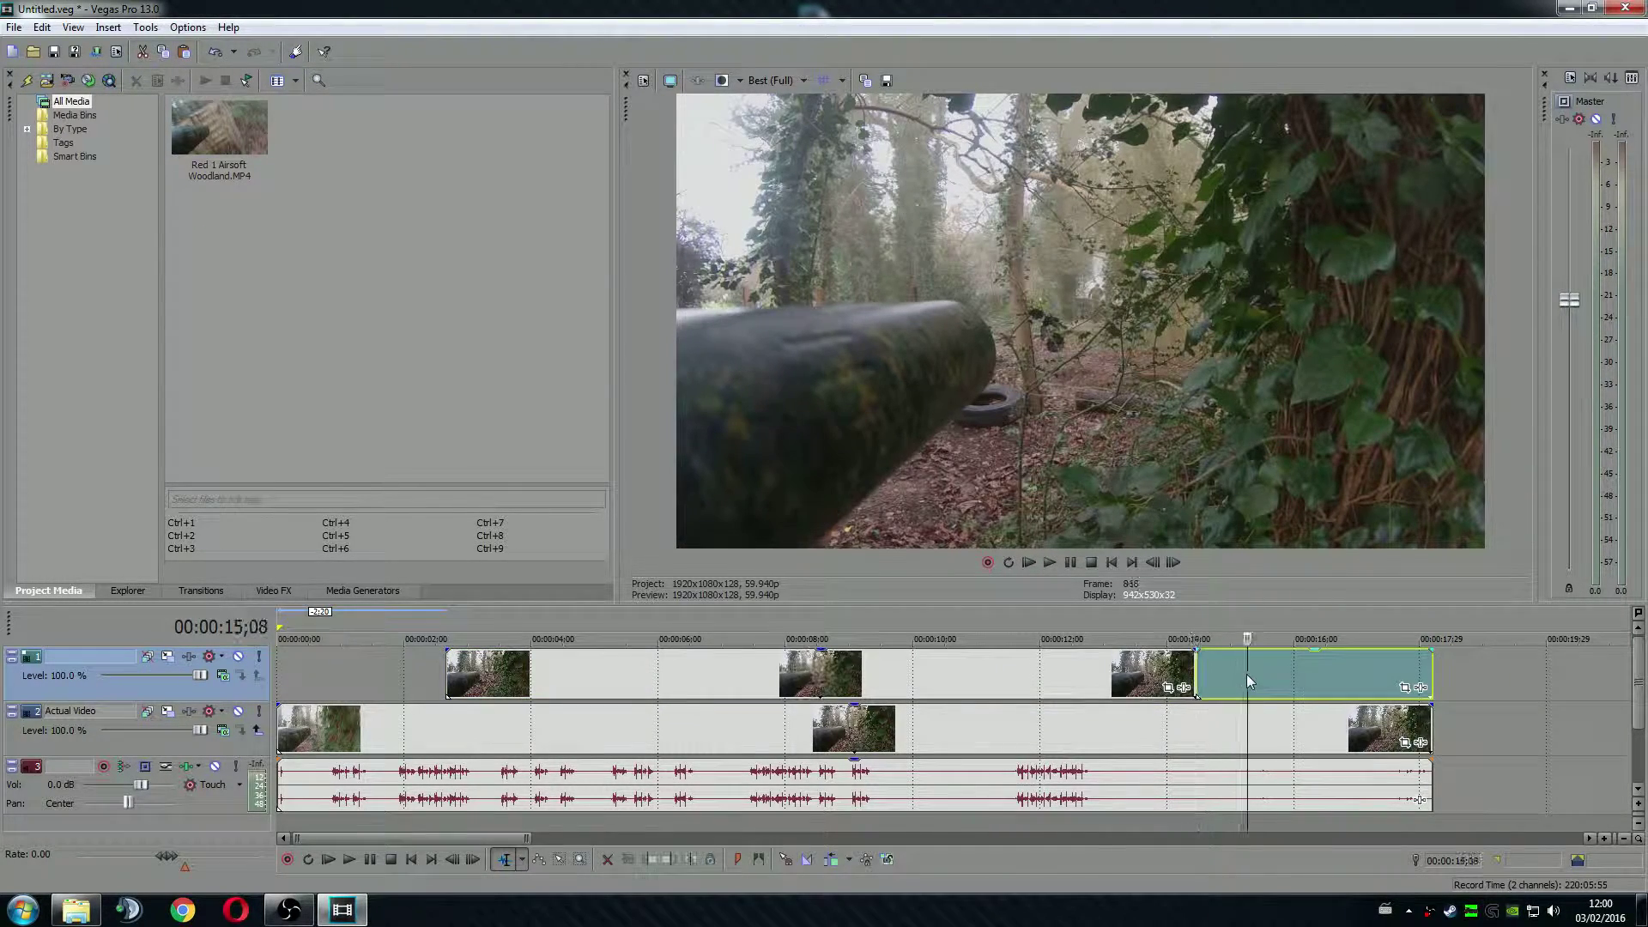
pyautogui.press('Delete')
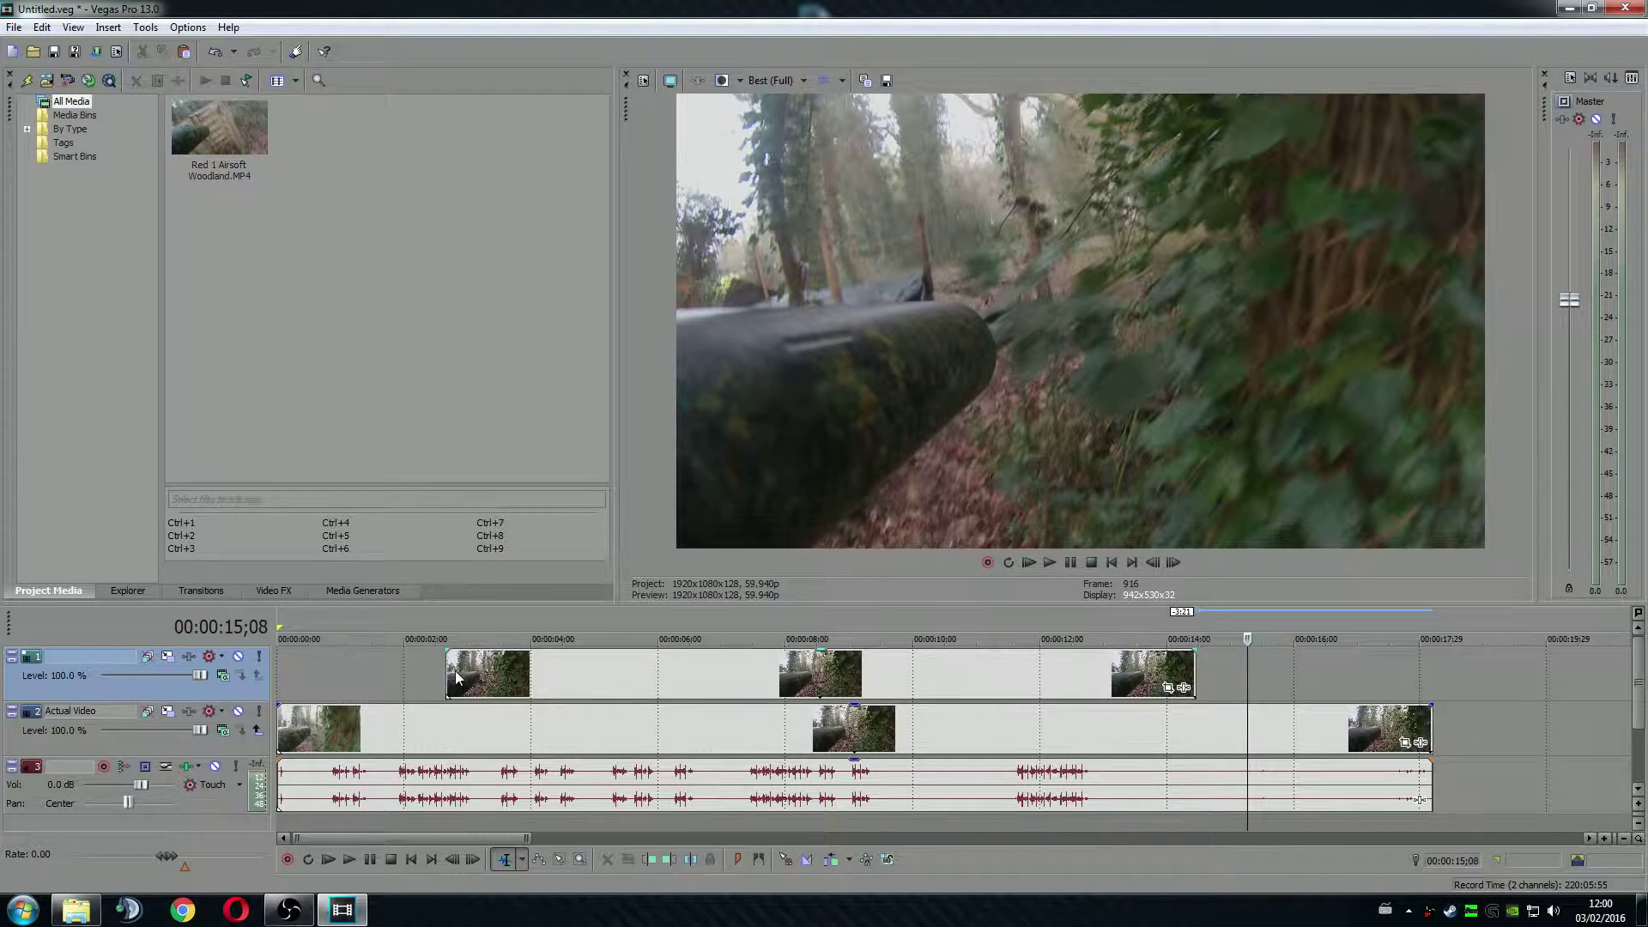
pyautogui.click(432, 691)
pyautogui.click(596, 681)
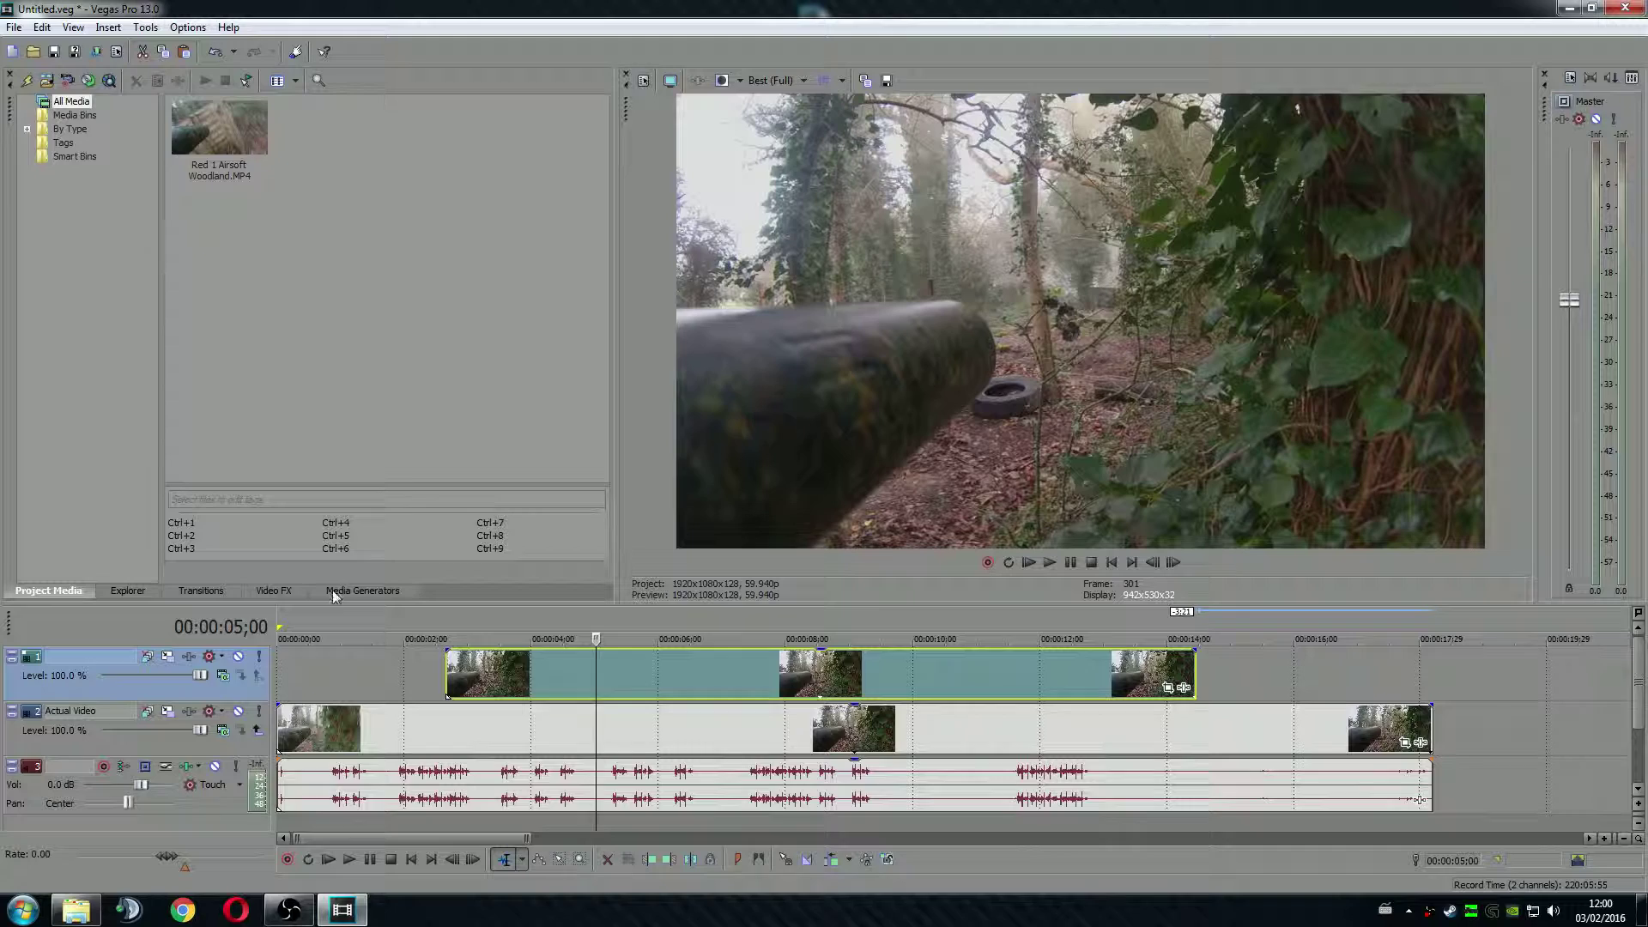
# - Apply the Cookie Cutter 'Circle, Center' preset to the top clip with Size 0.125
pyautogui.click(269, 595)
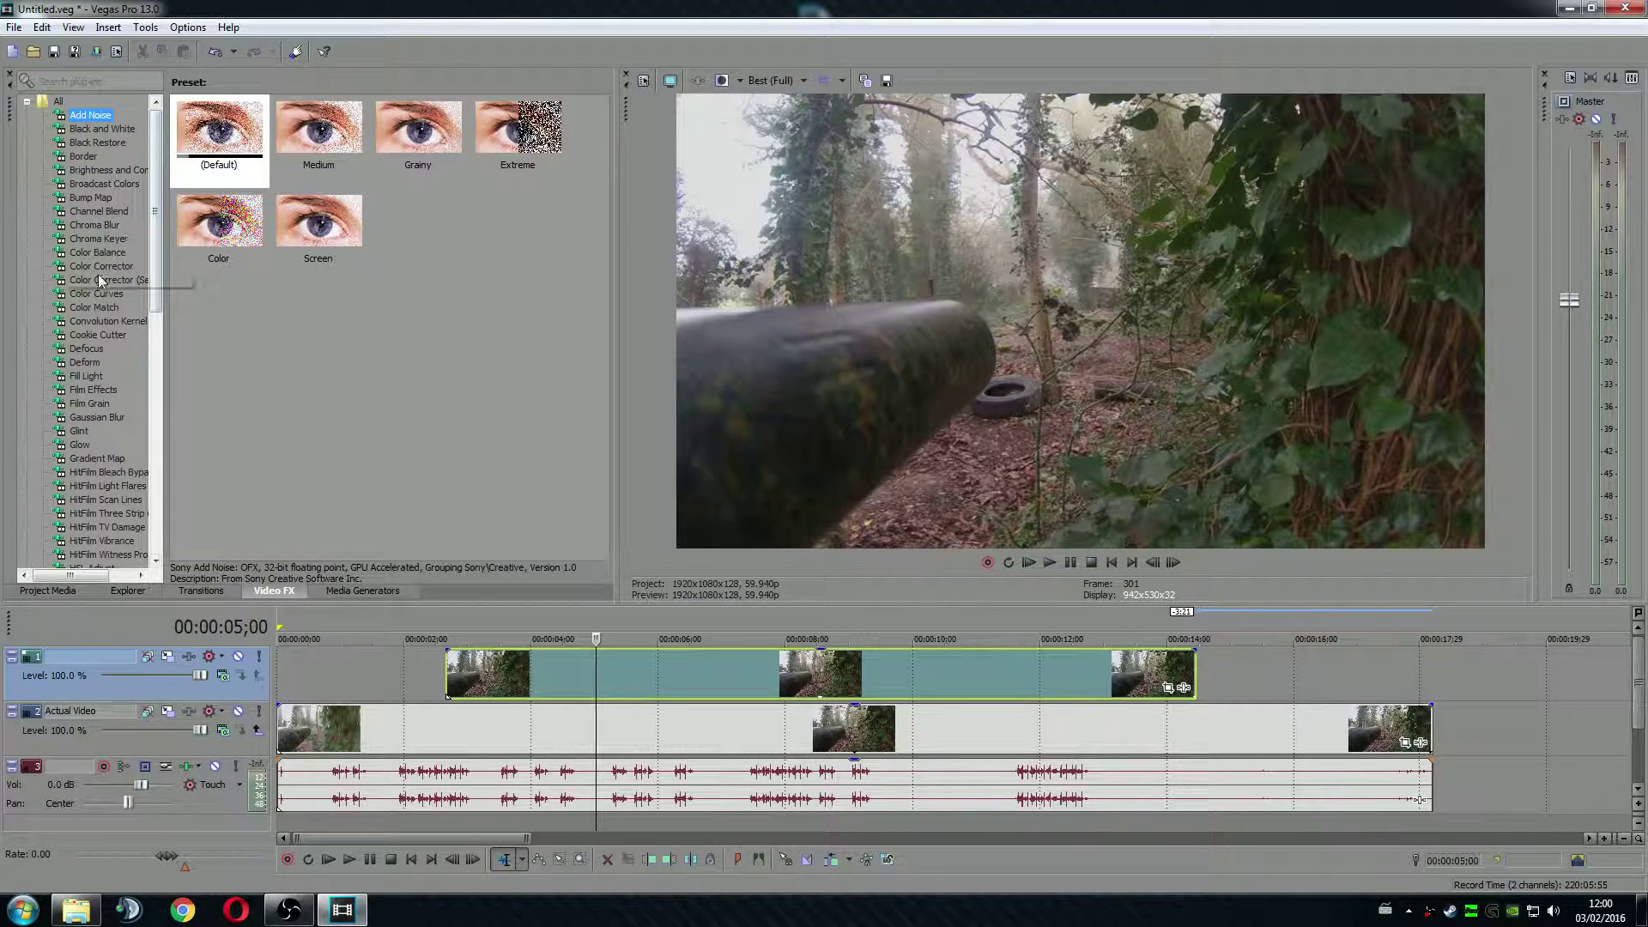
pyautogui.click(80, 335)
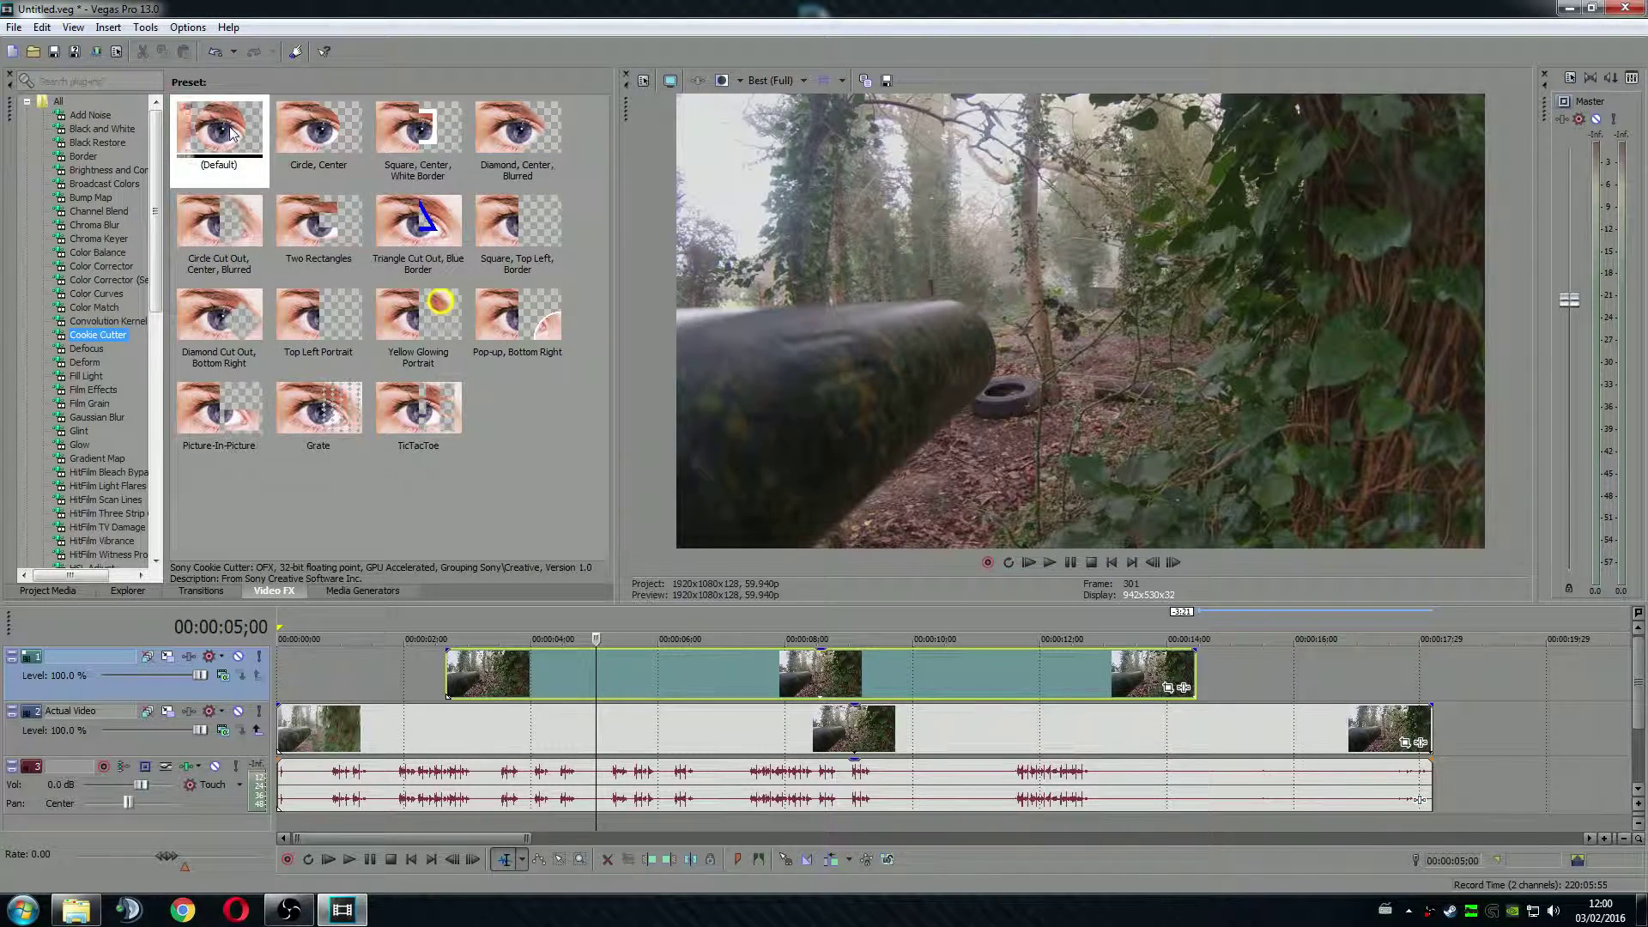
pyautogui.click(301, 128)
pyautogui.moveTo(300, 128); pyautogui.dragTo(538, 659)
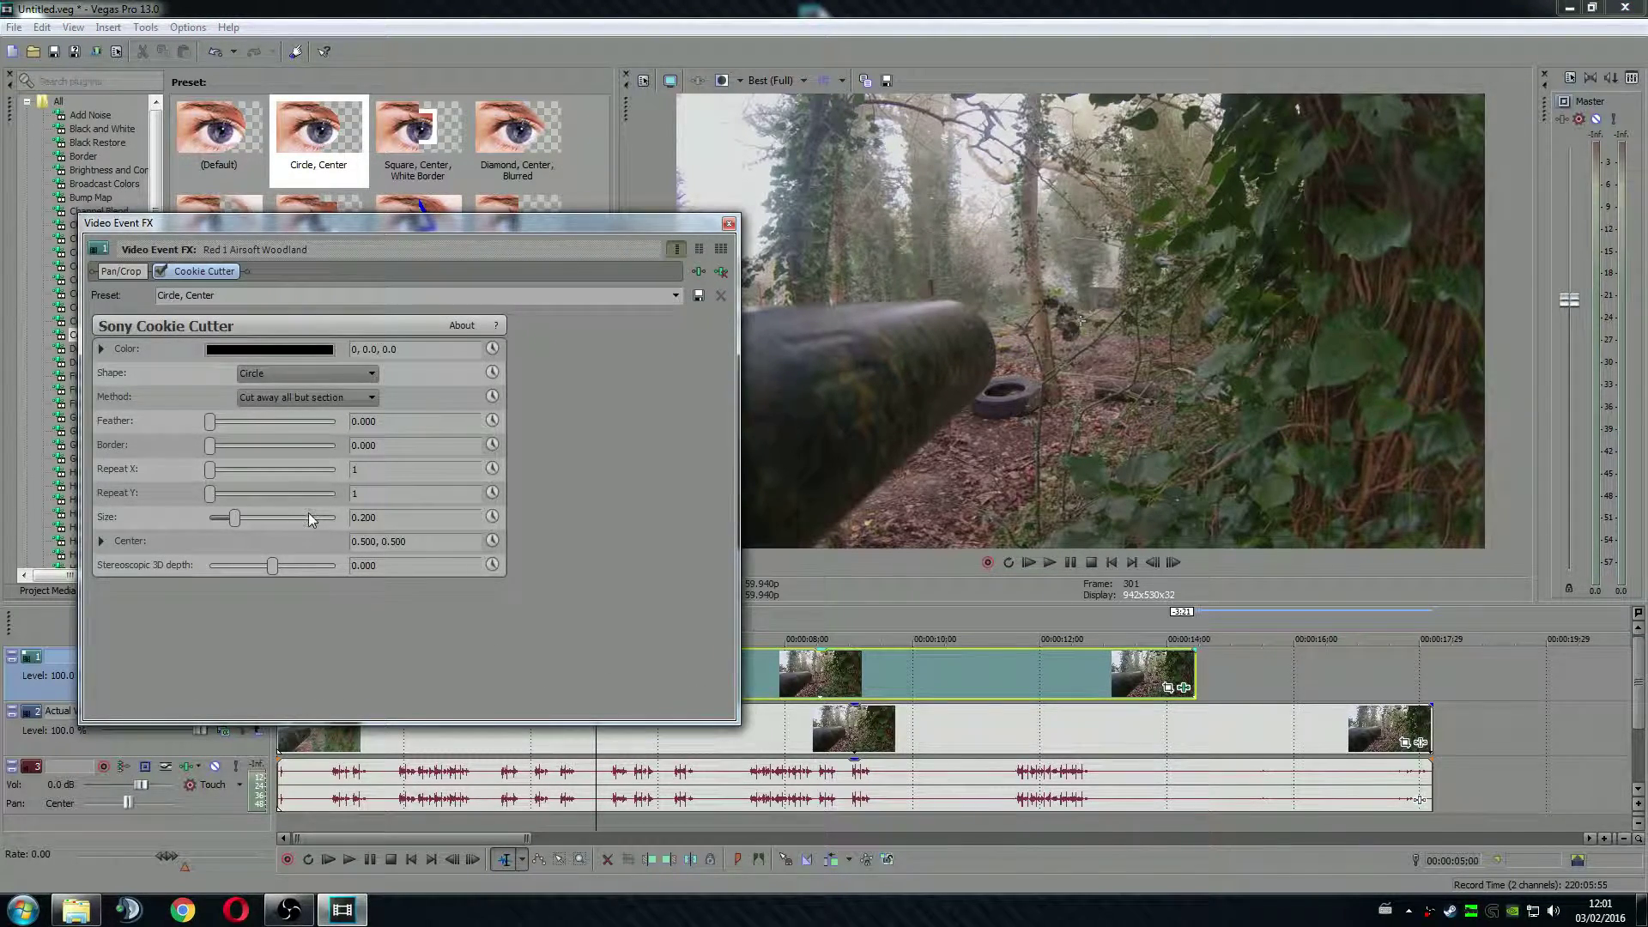
pyautogui.click(370, 518)
pyautogui.click(699, 296)
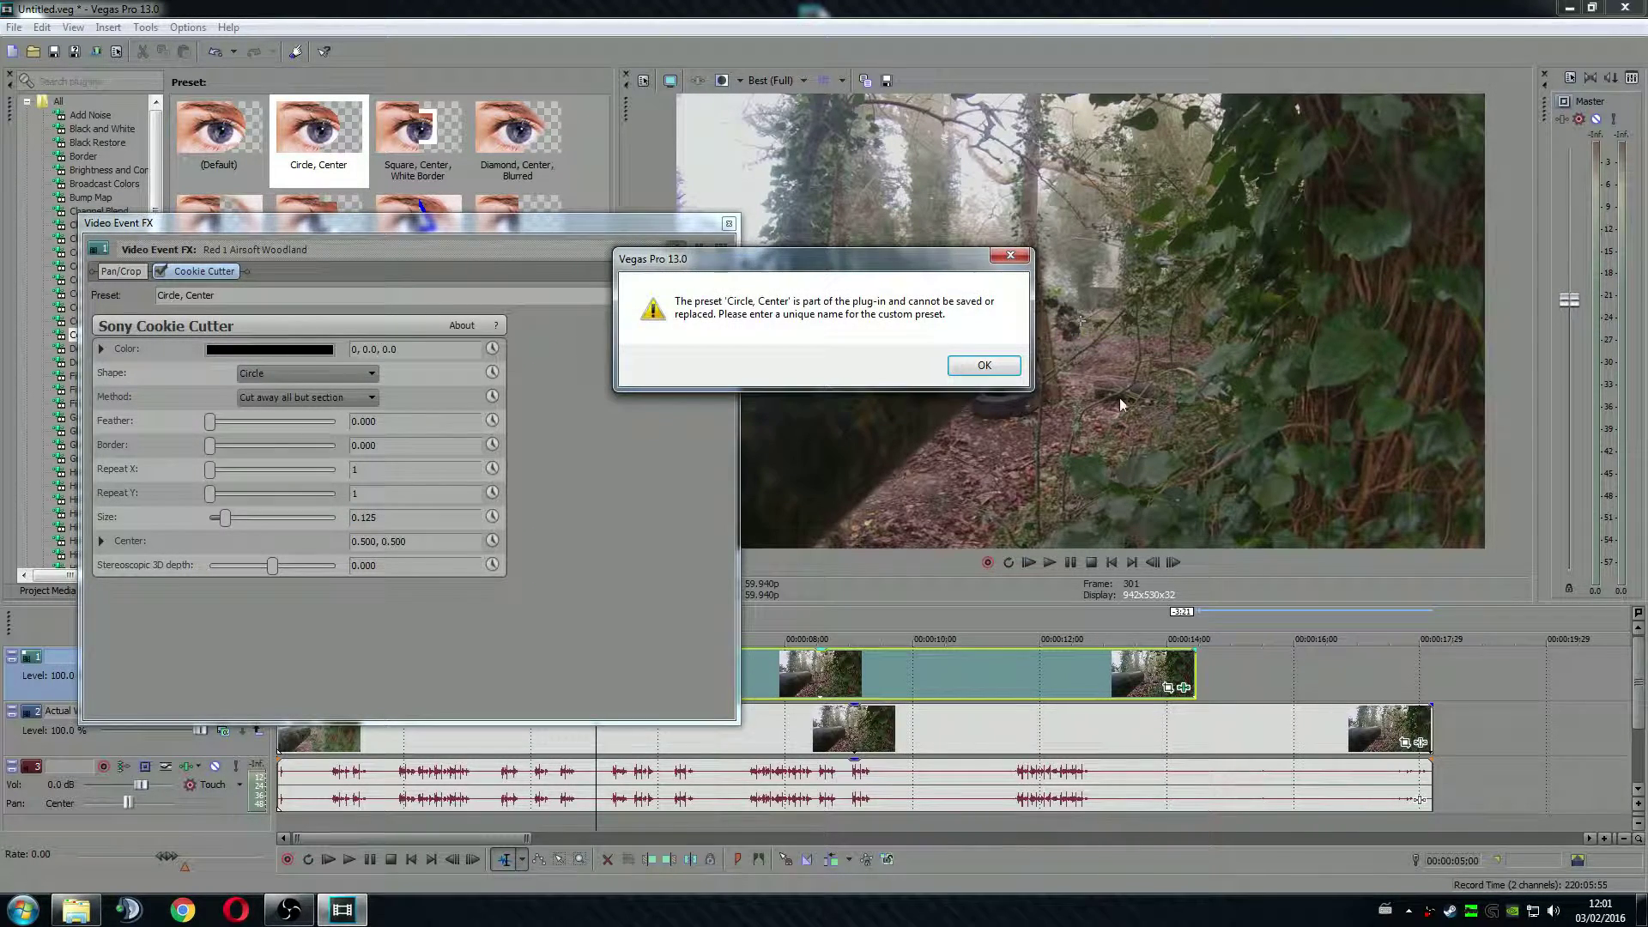
pyautogui.click(996, 370)
# - Zoom into the top clip by shrinking its Pan/Crop frame to 773.2 x 435.0
pyautogui.click(729, 224)
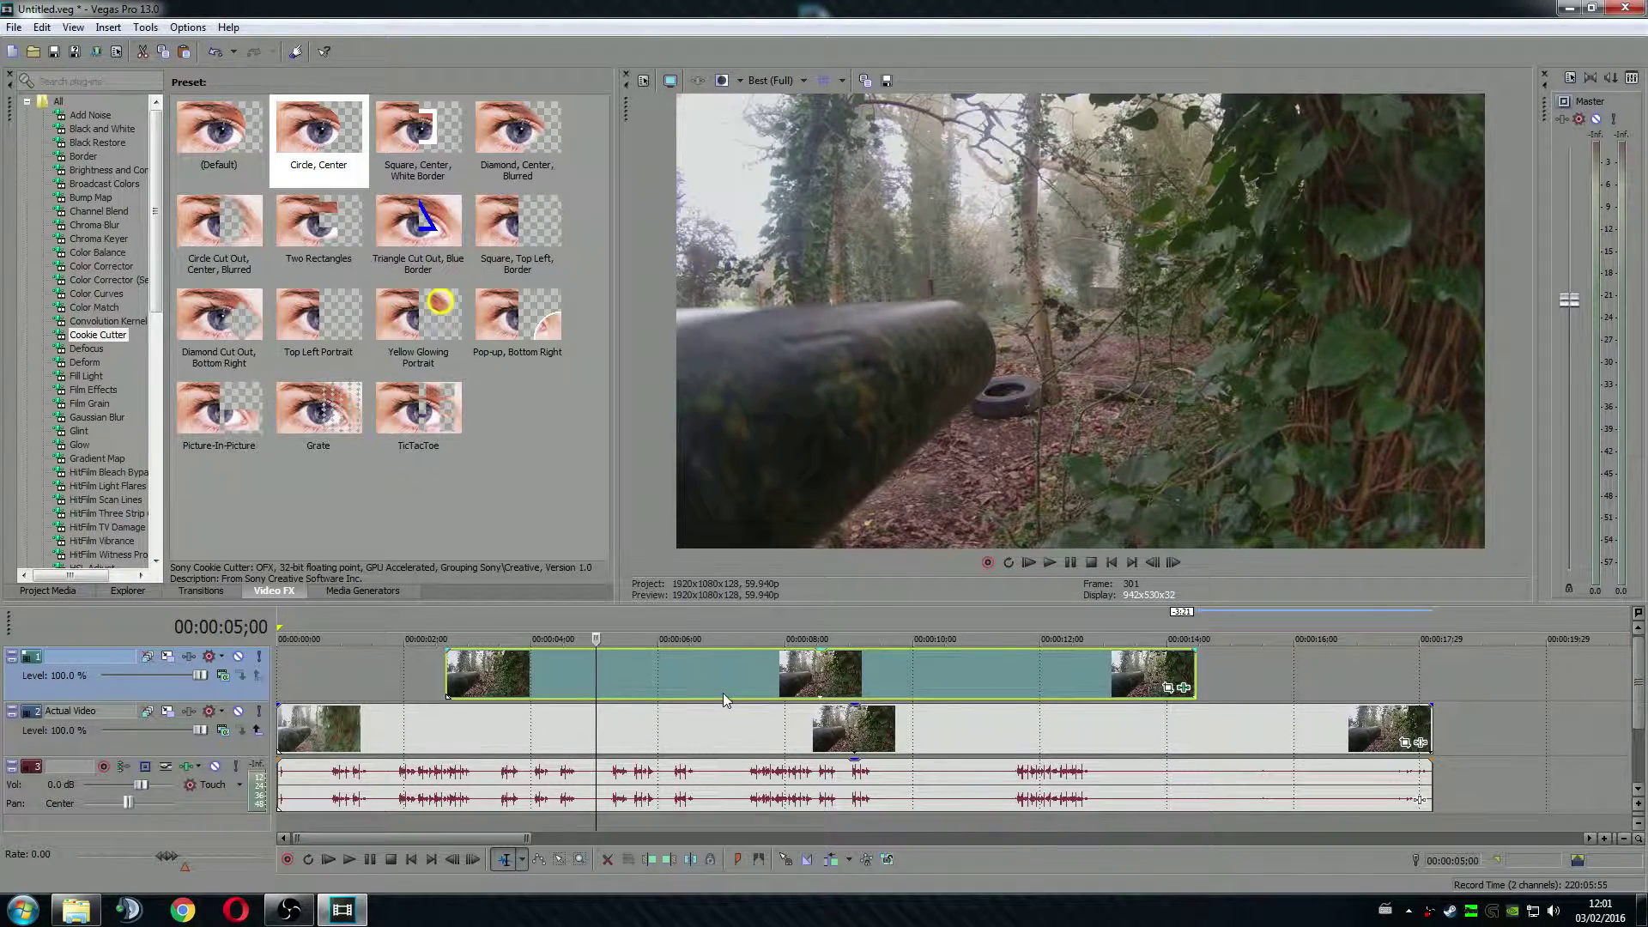
pyautogui.click(1170, 687)
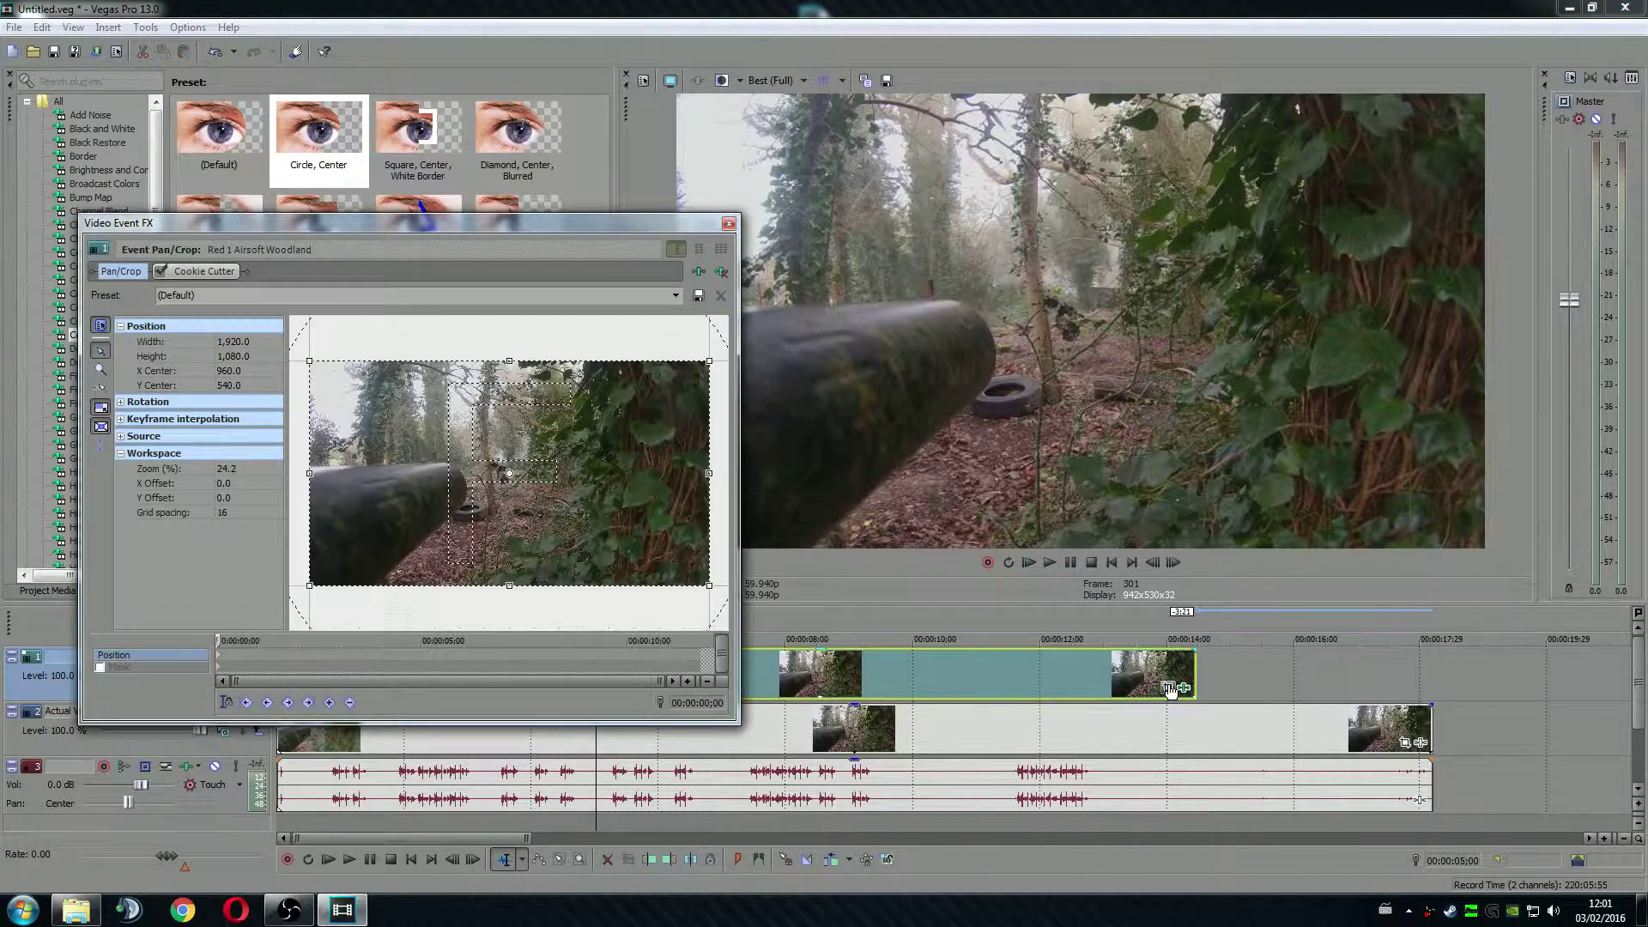
pyautogui.moveTo(306, 588); pyautogui.dragTo(425, 525)
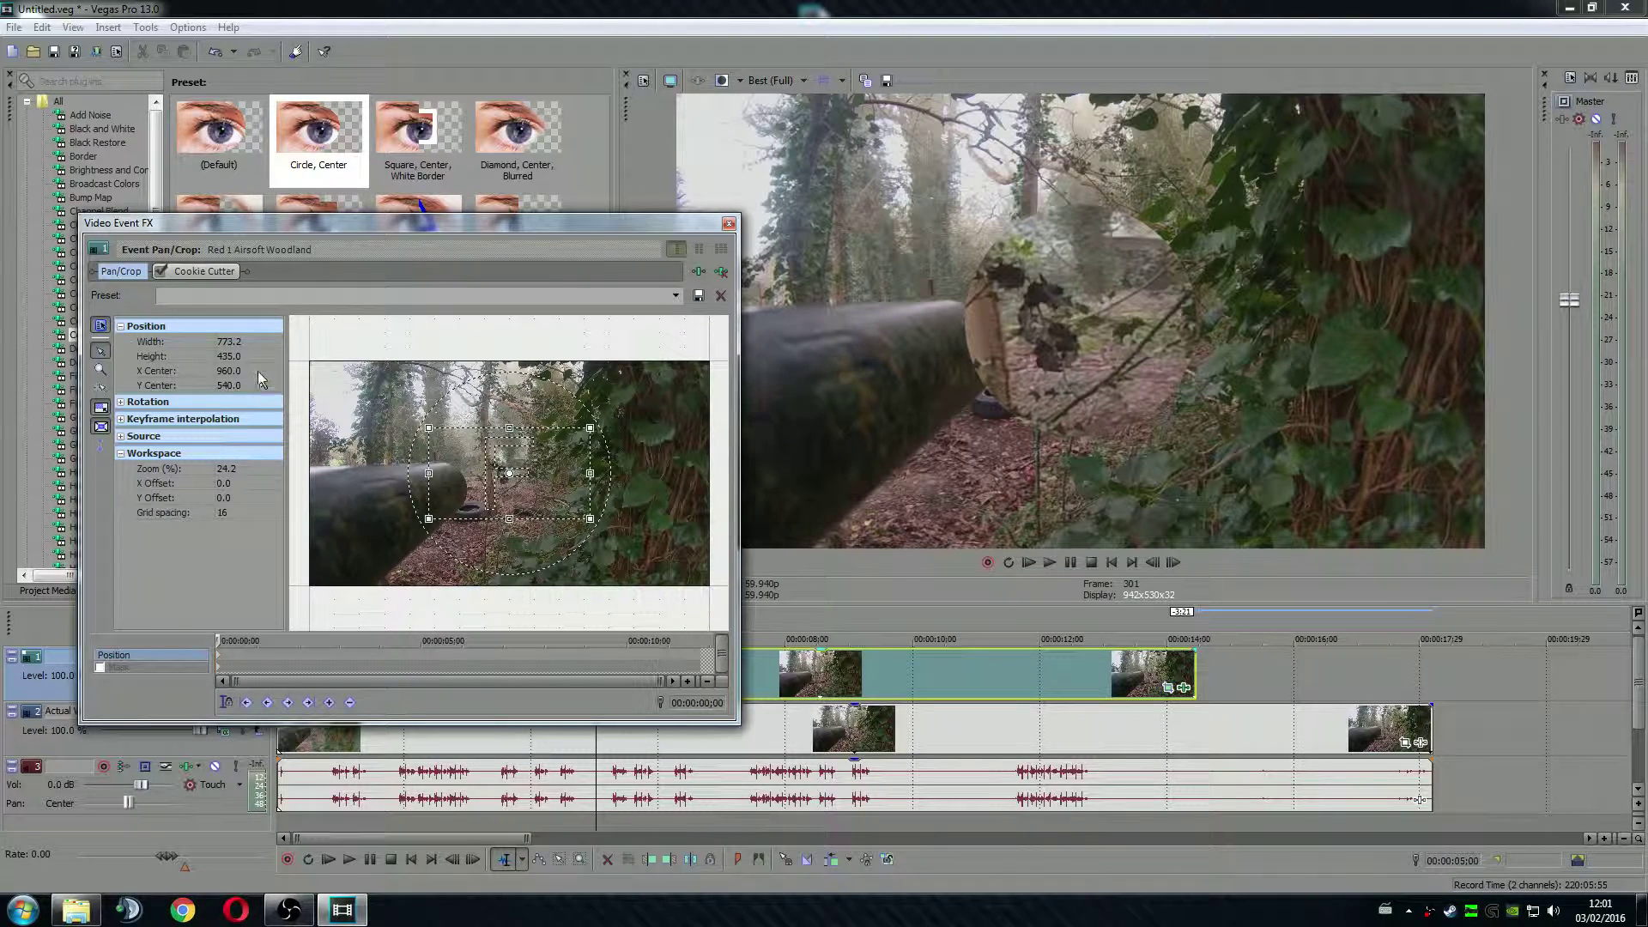
pyautogui.click(729, 224)
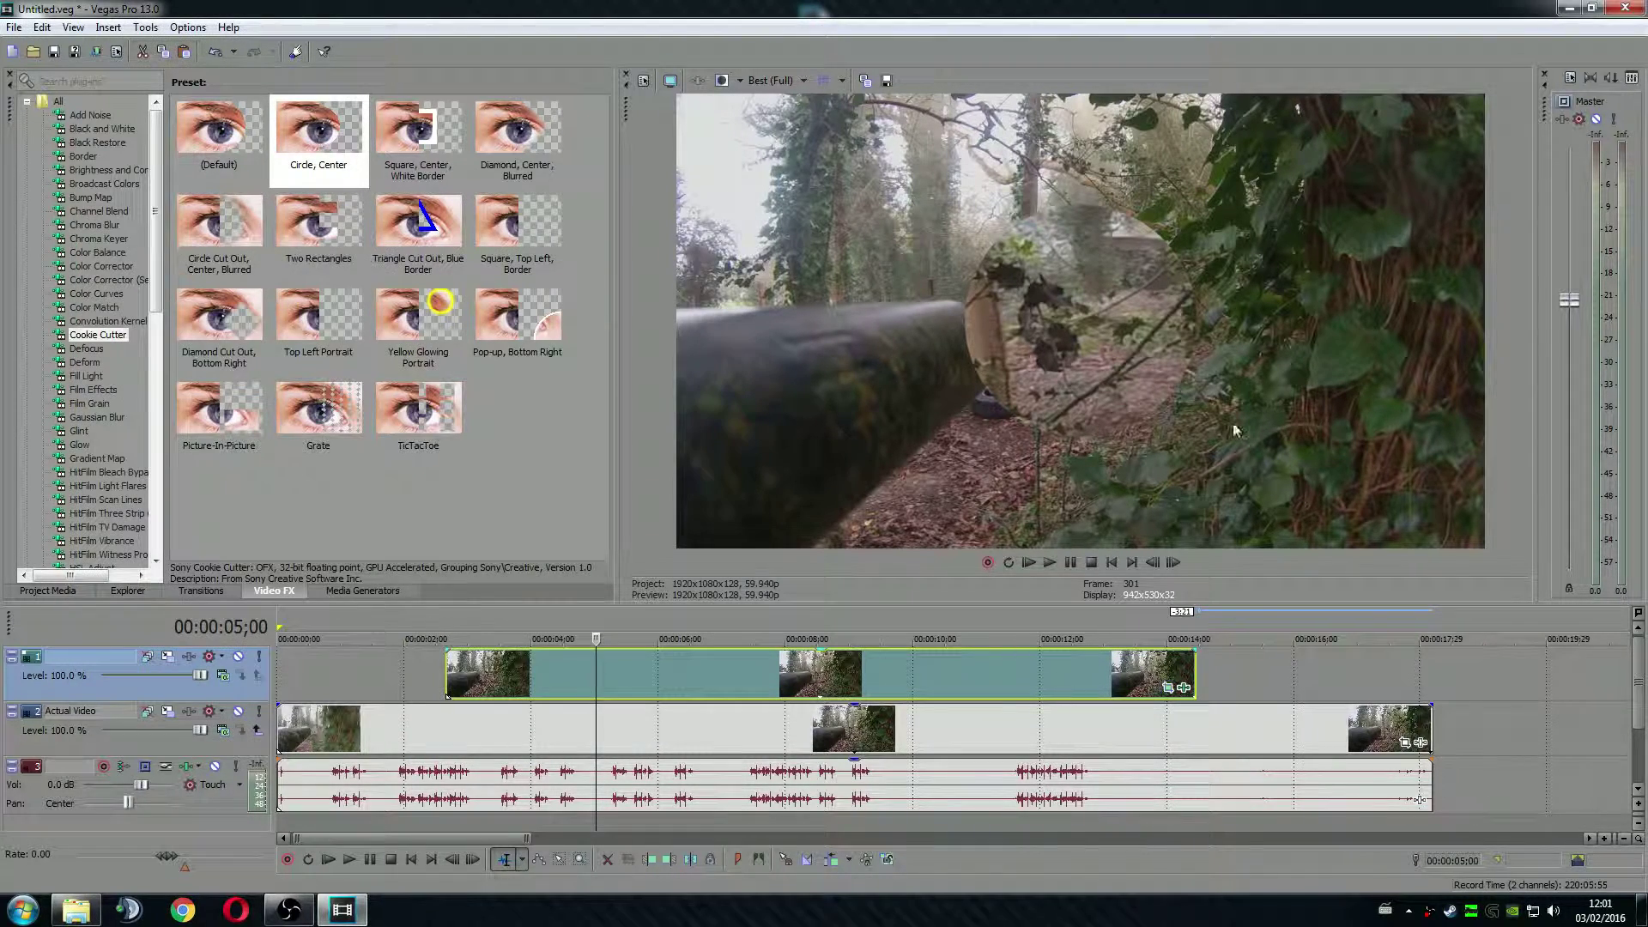
# - In Track Motion, move the circular inset to the top-right corner at X 680, Y 260
pyautogui.click(168, 657)
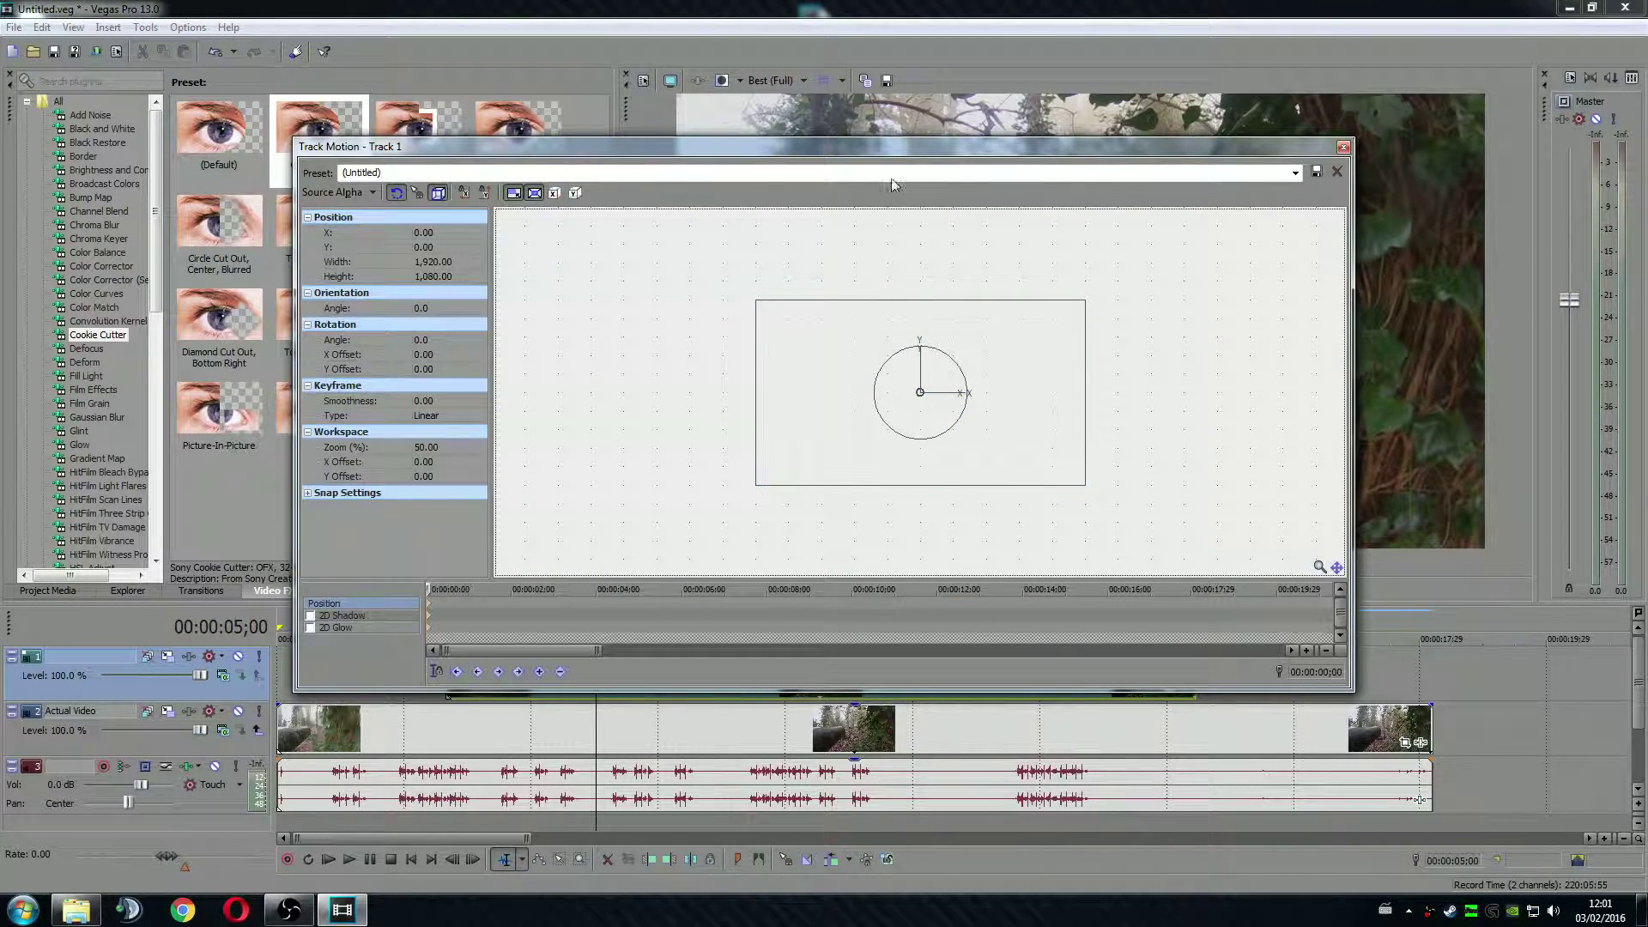
pyautogui.moveTo(1346, 361); pyautogui.dragTo(1006, 351)
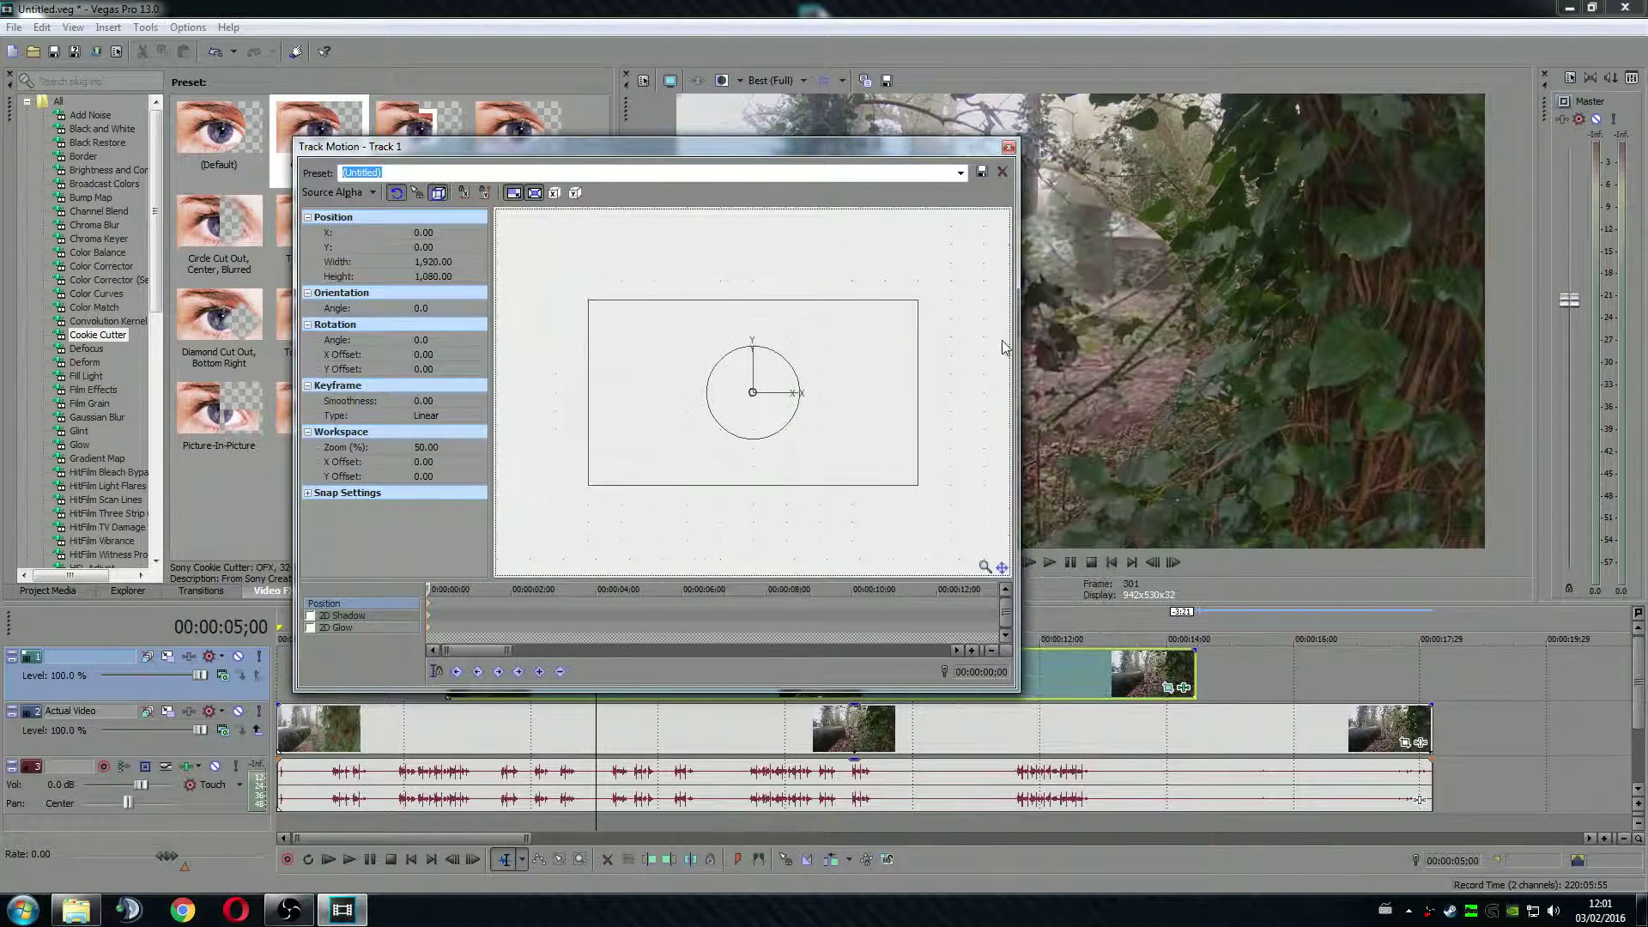
pyautogui.moveTo(803, 159); pyautogui.dragTo(529, 351)
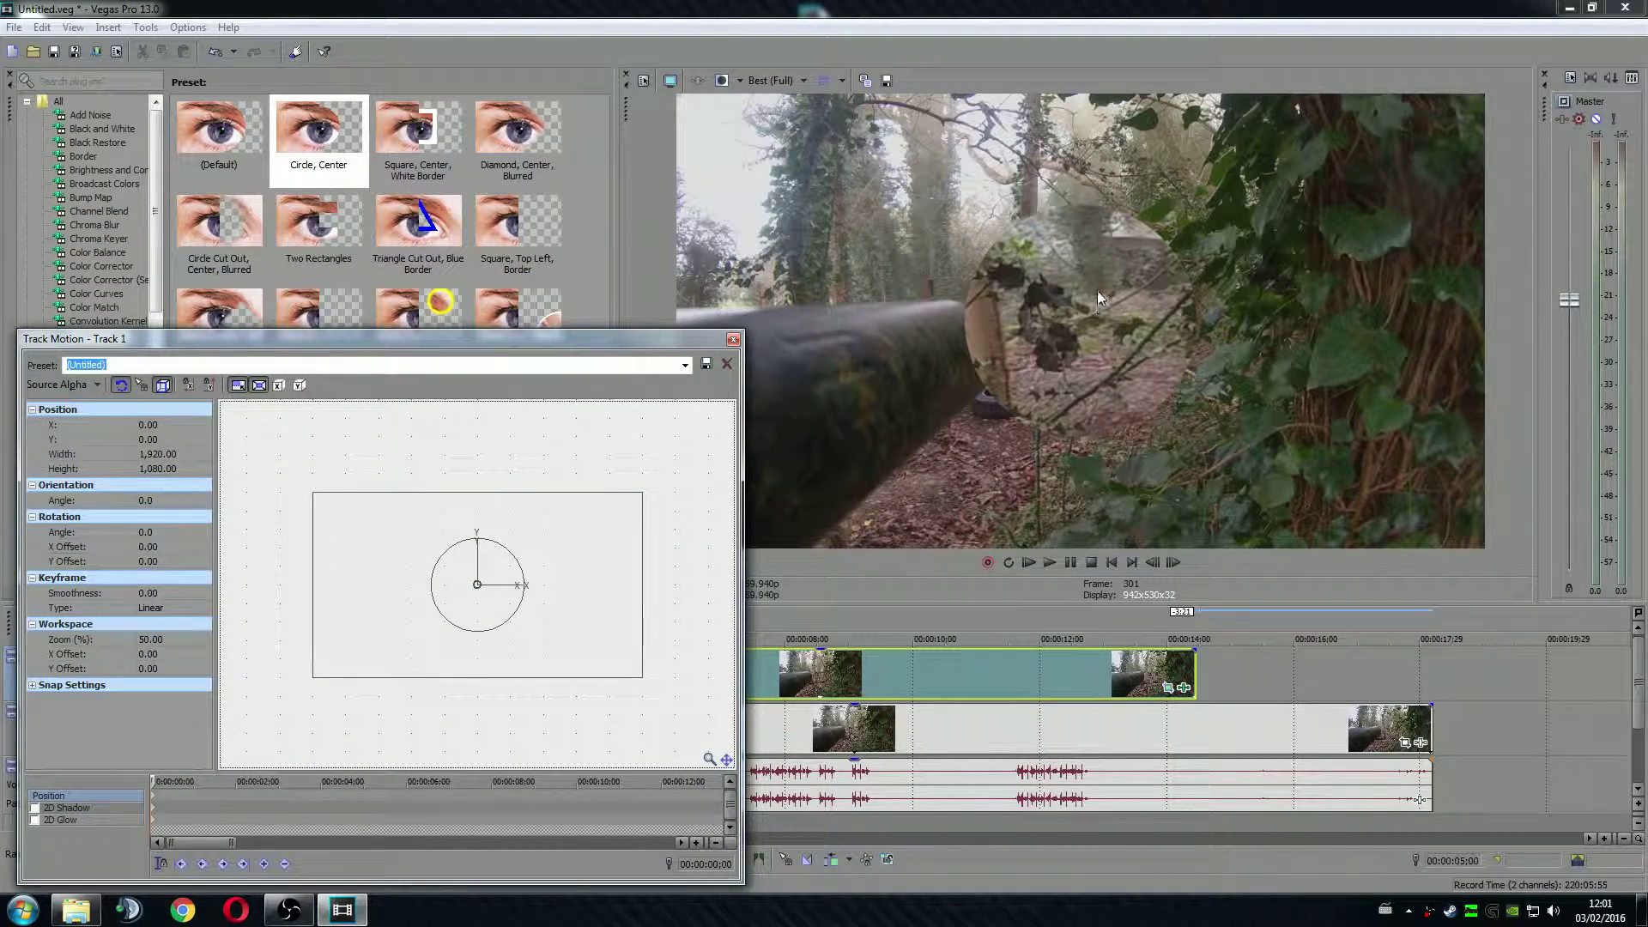
pyautogui.moveTo(445, 613); pyautogui.dragTo(558, 560)
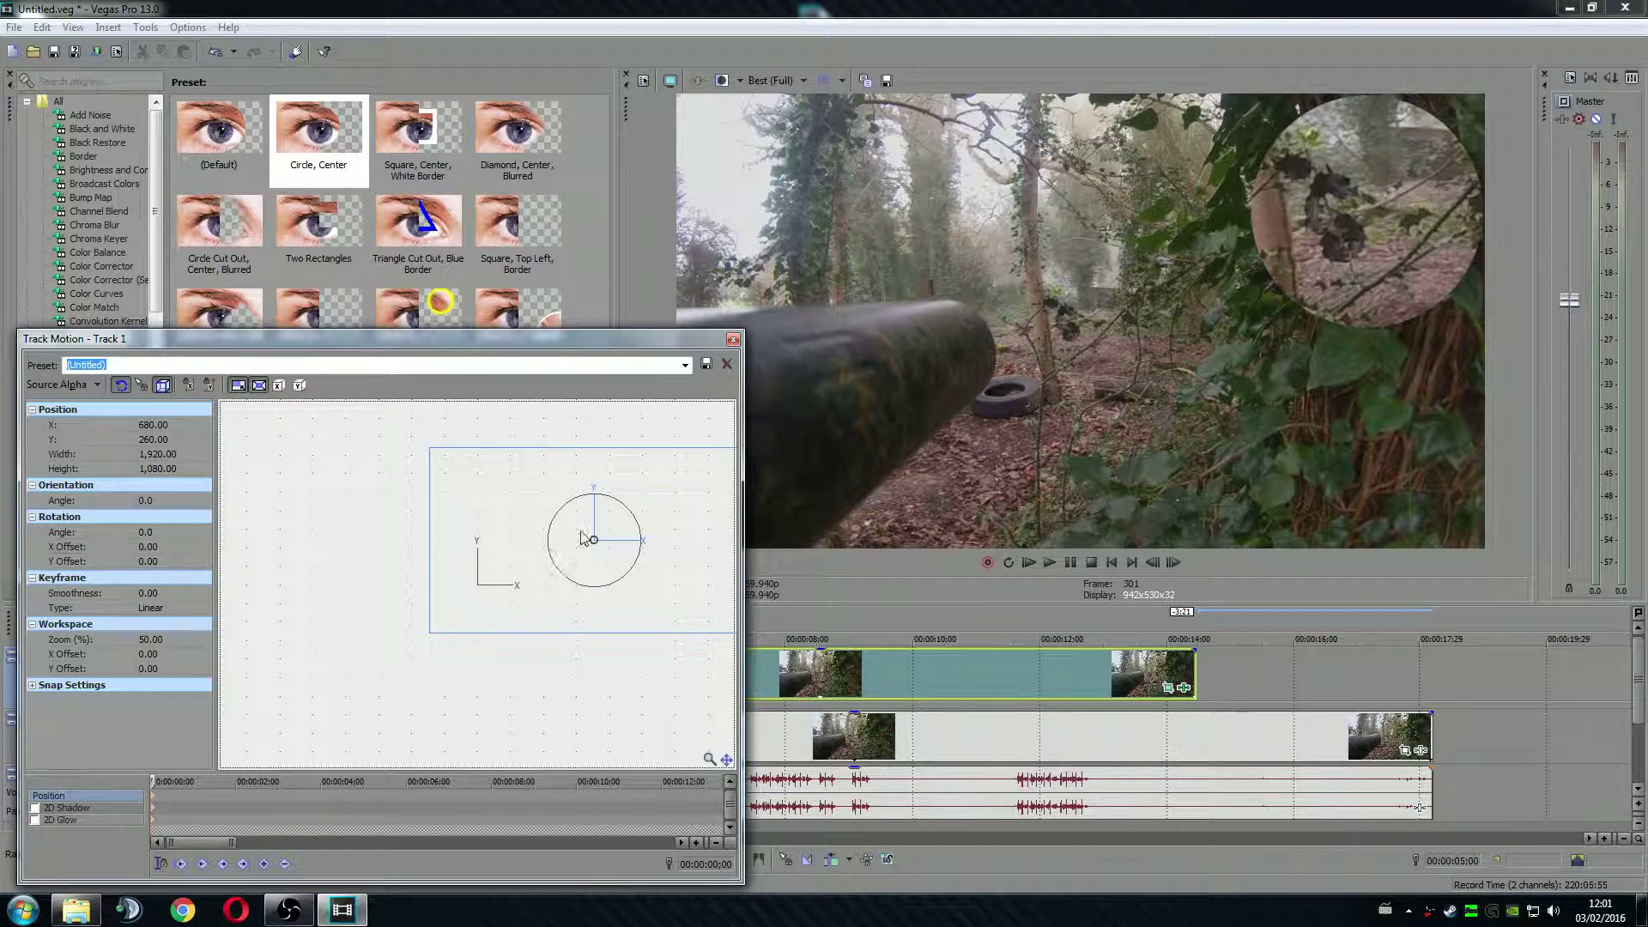
pyautogui.click(733, 339)
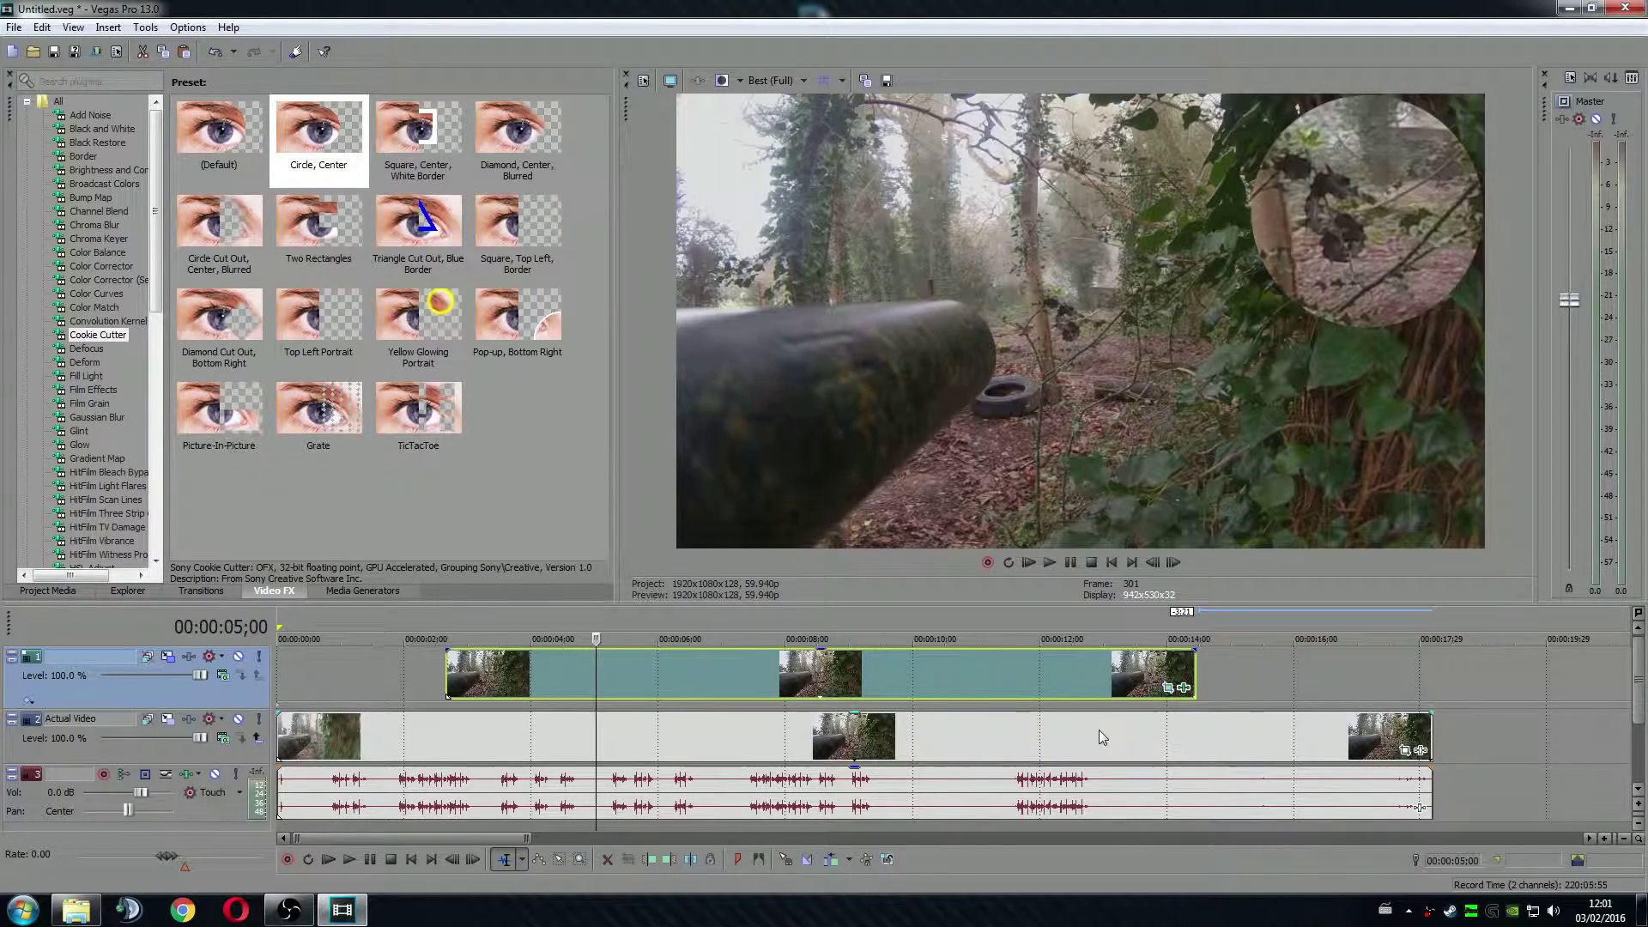
# - Bring up the inset clip's Pan/Crop settings and play the project briefly to check the inset
pyautogui.click(1168, 688)
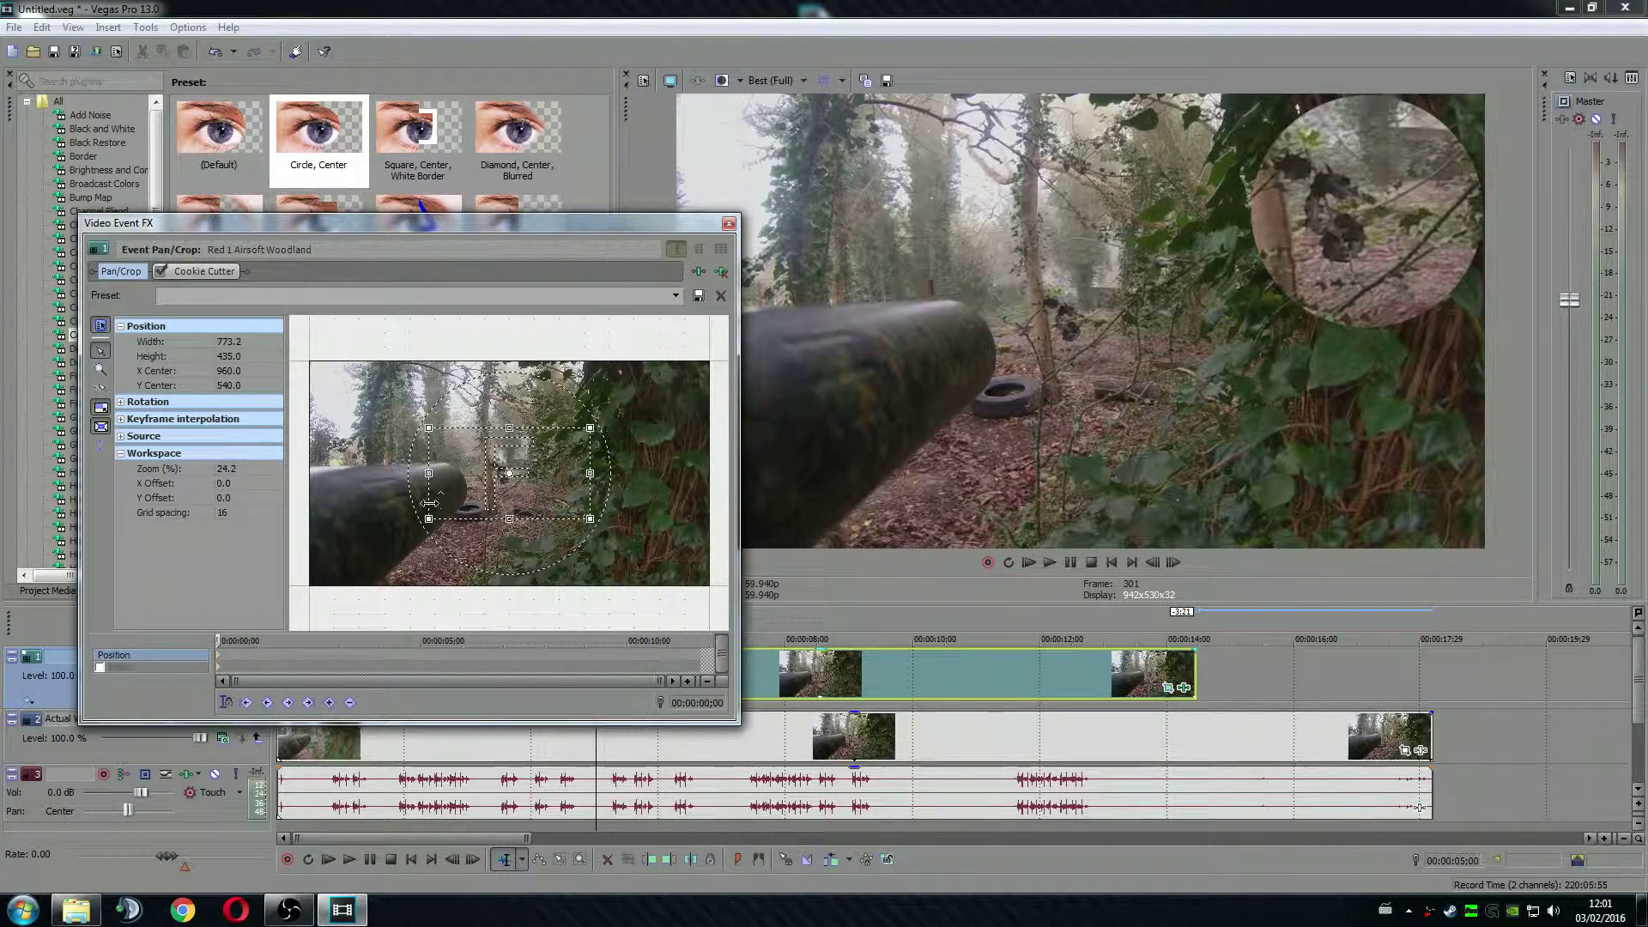
pyautogui.click(255, 372)
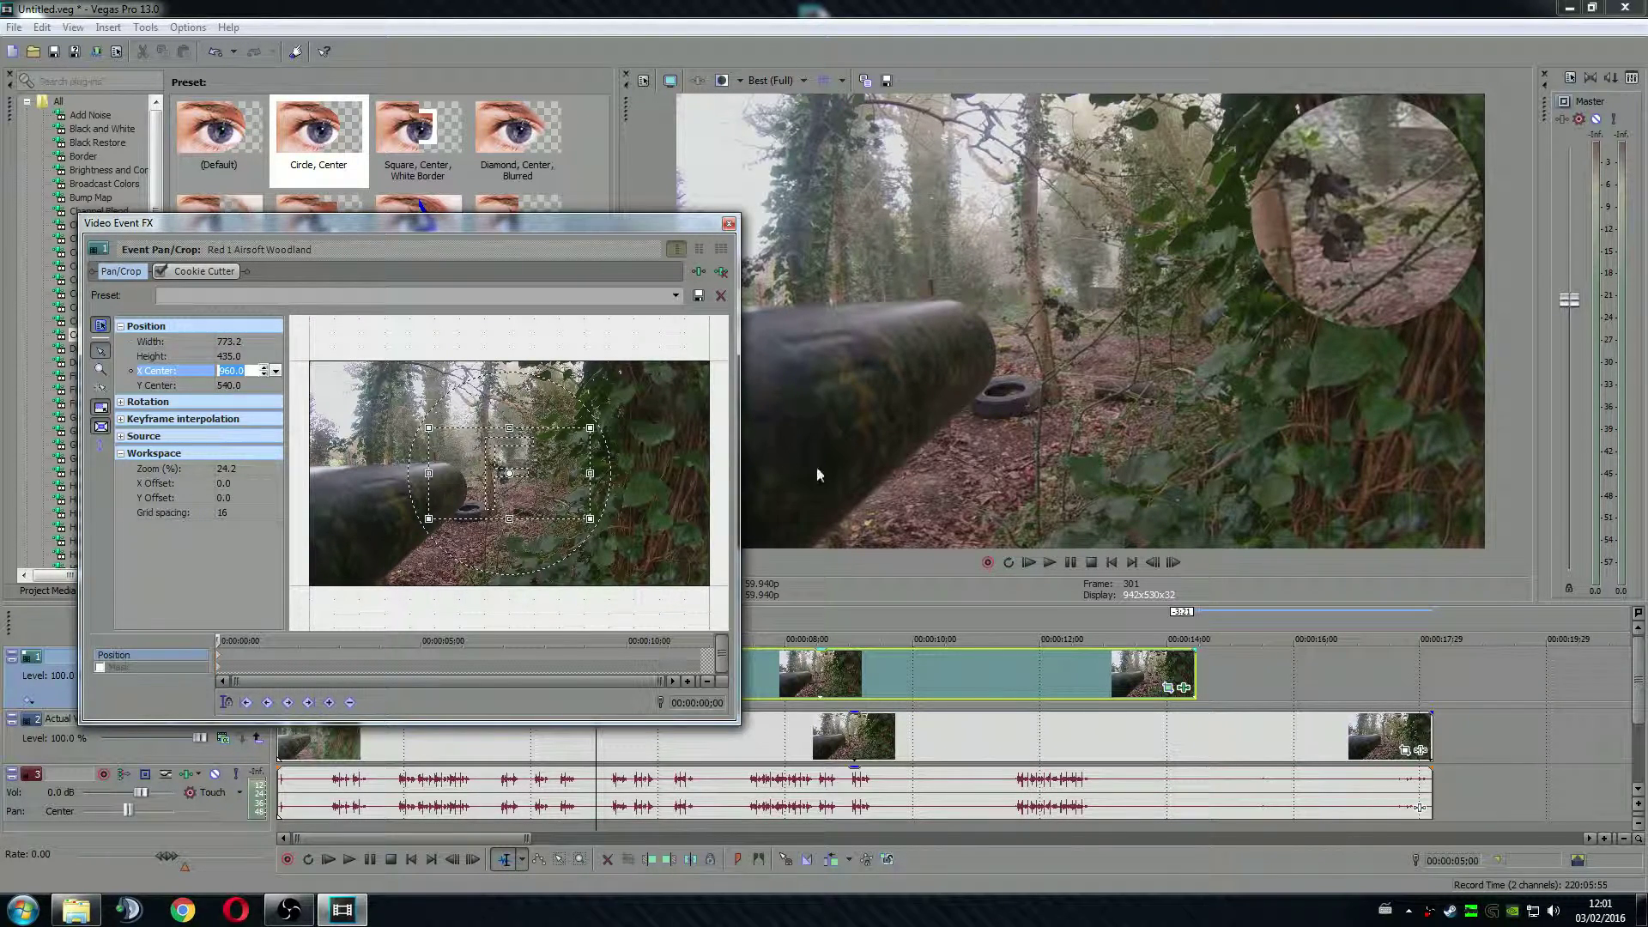
pyautogui.click(1046, 563)
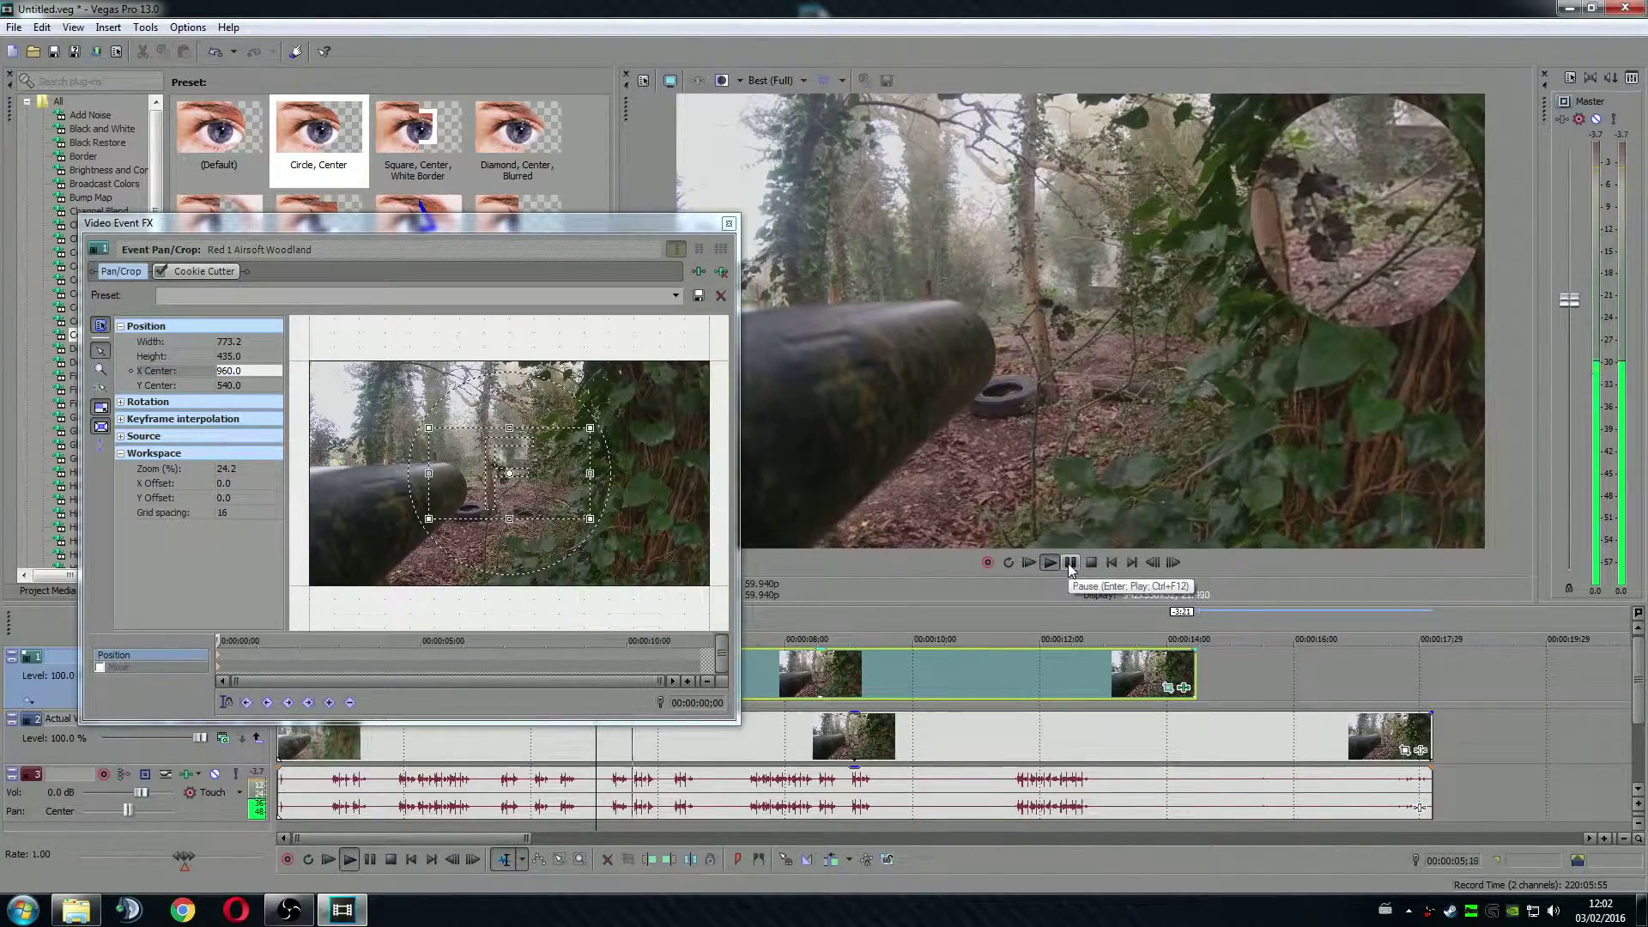
pyautogui.click(1069, 563)
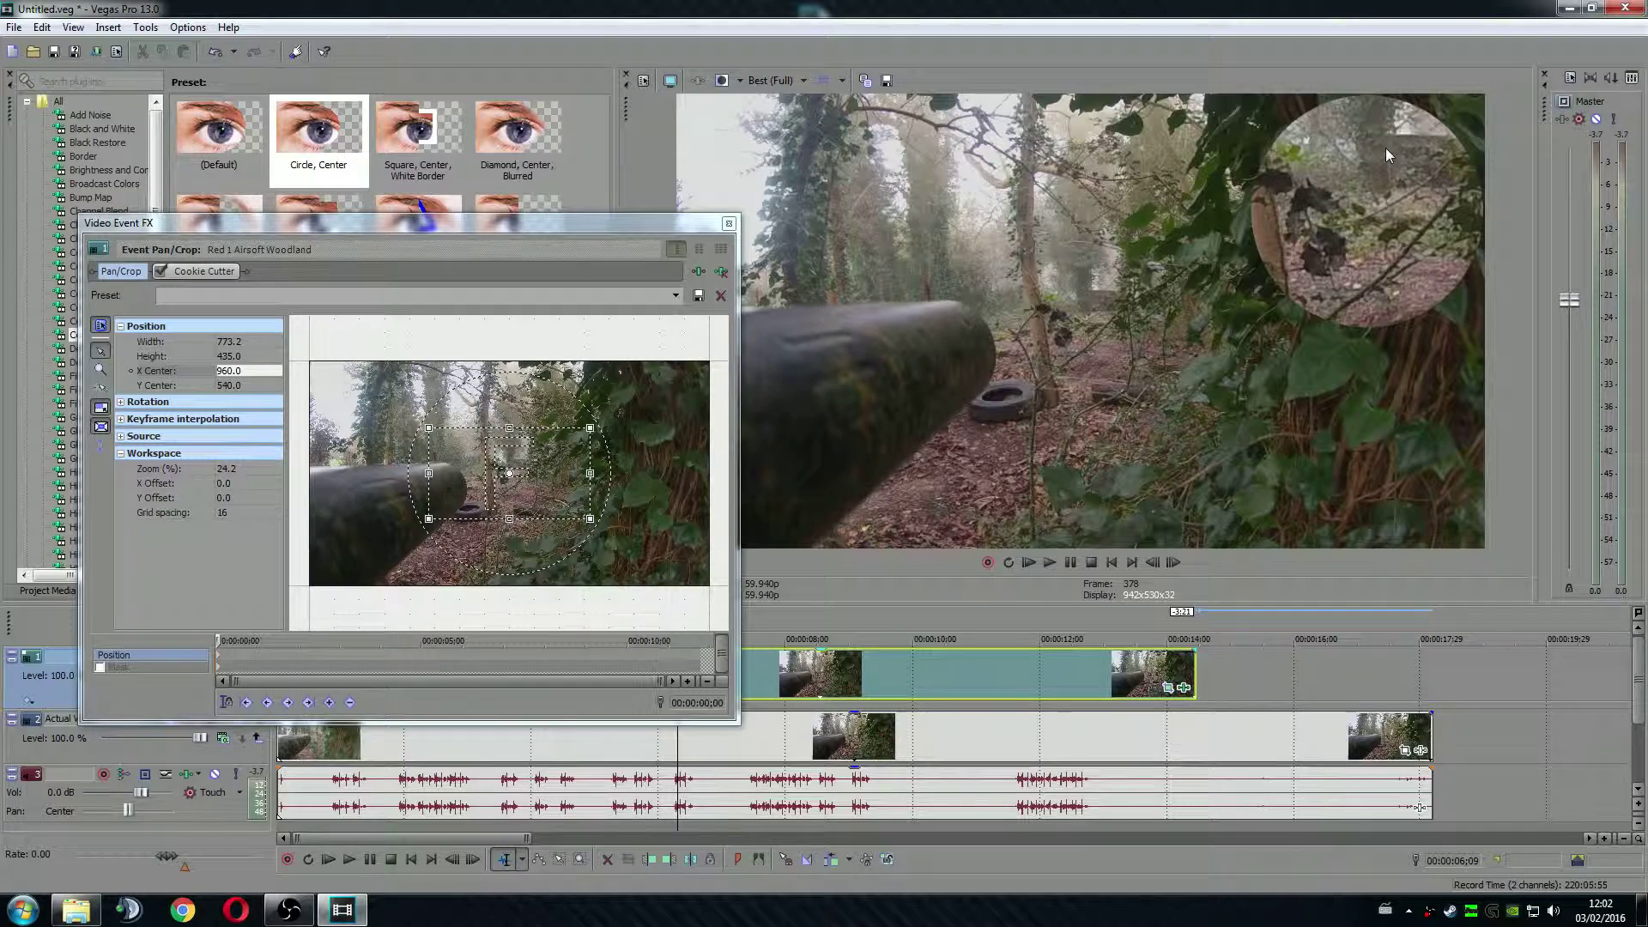
# - Nudge the Pan/Crop X Center up to about 967
pyautogui.click(239, 372)
pyautogui.scroll(6, 263, 368)
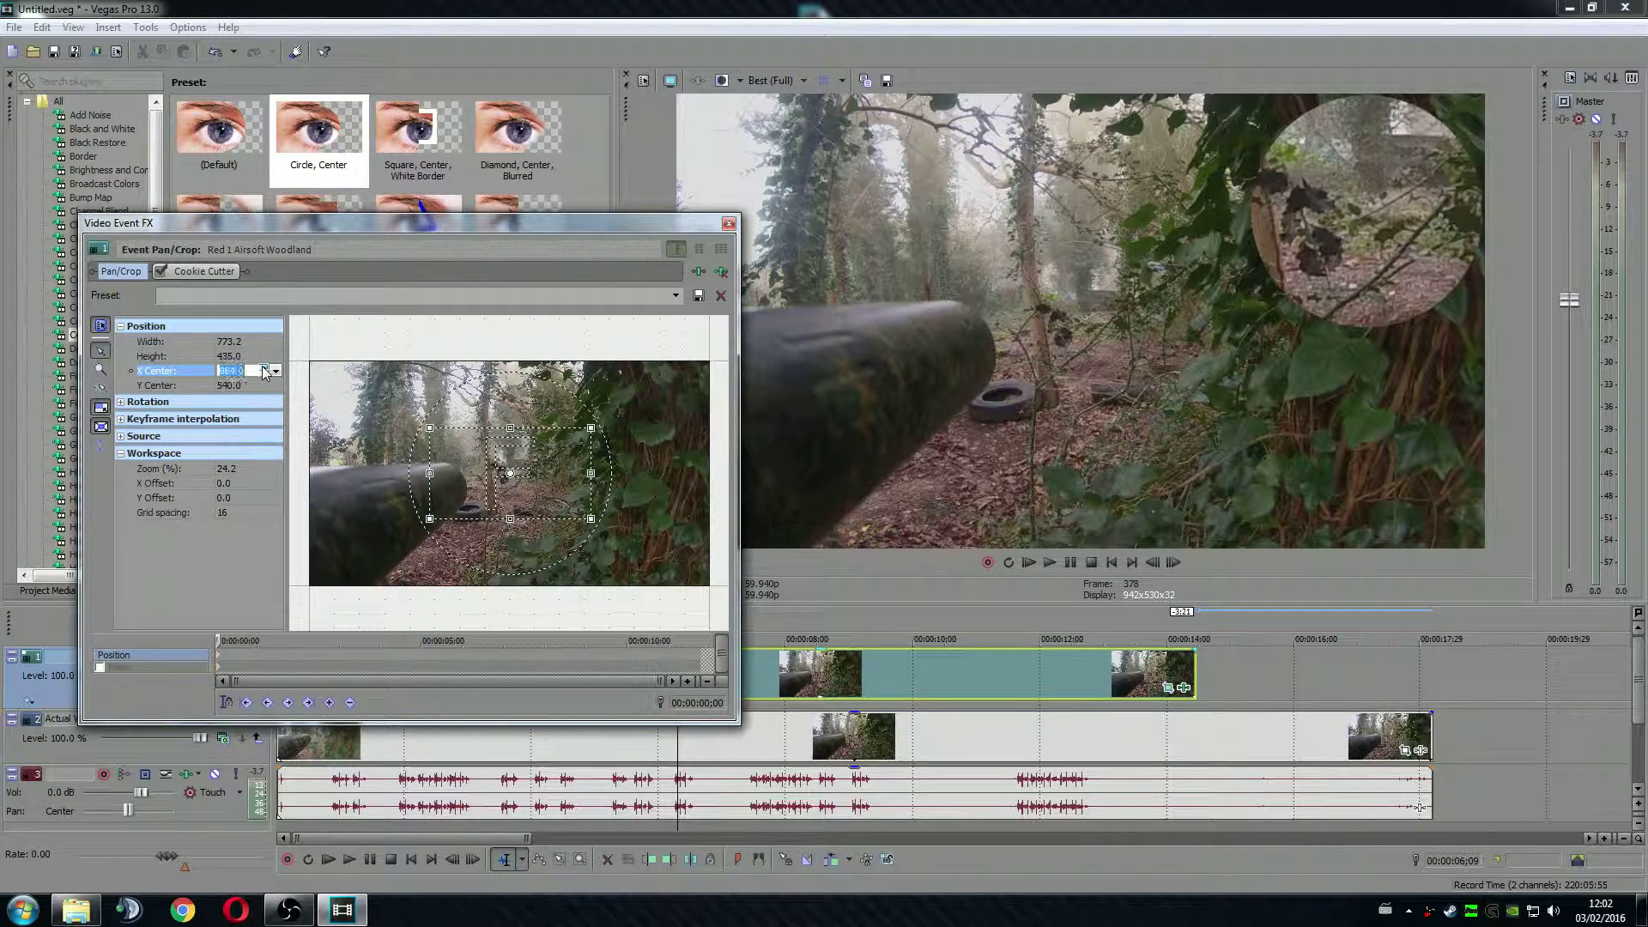
pyautogui.click(264, 361)
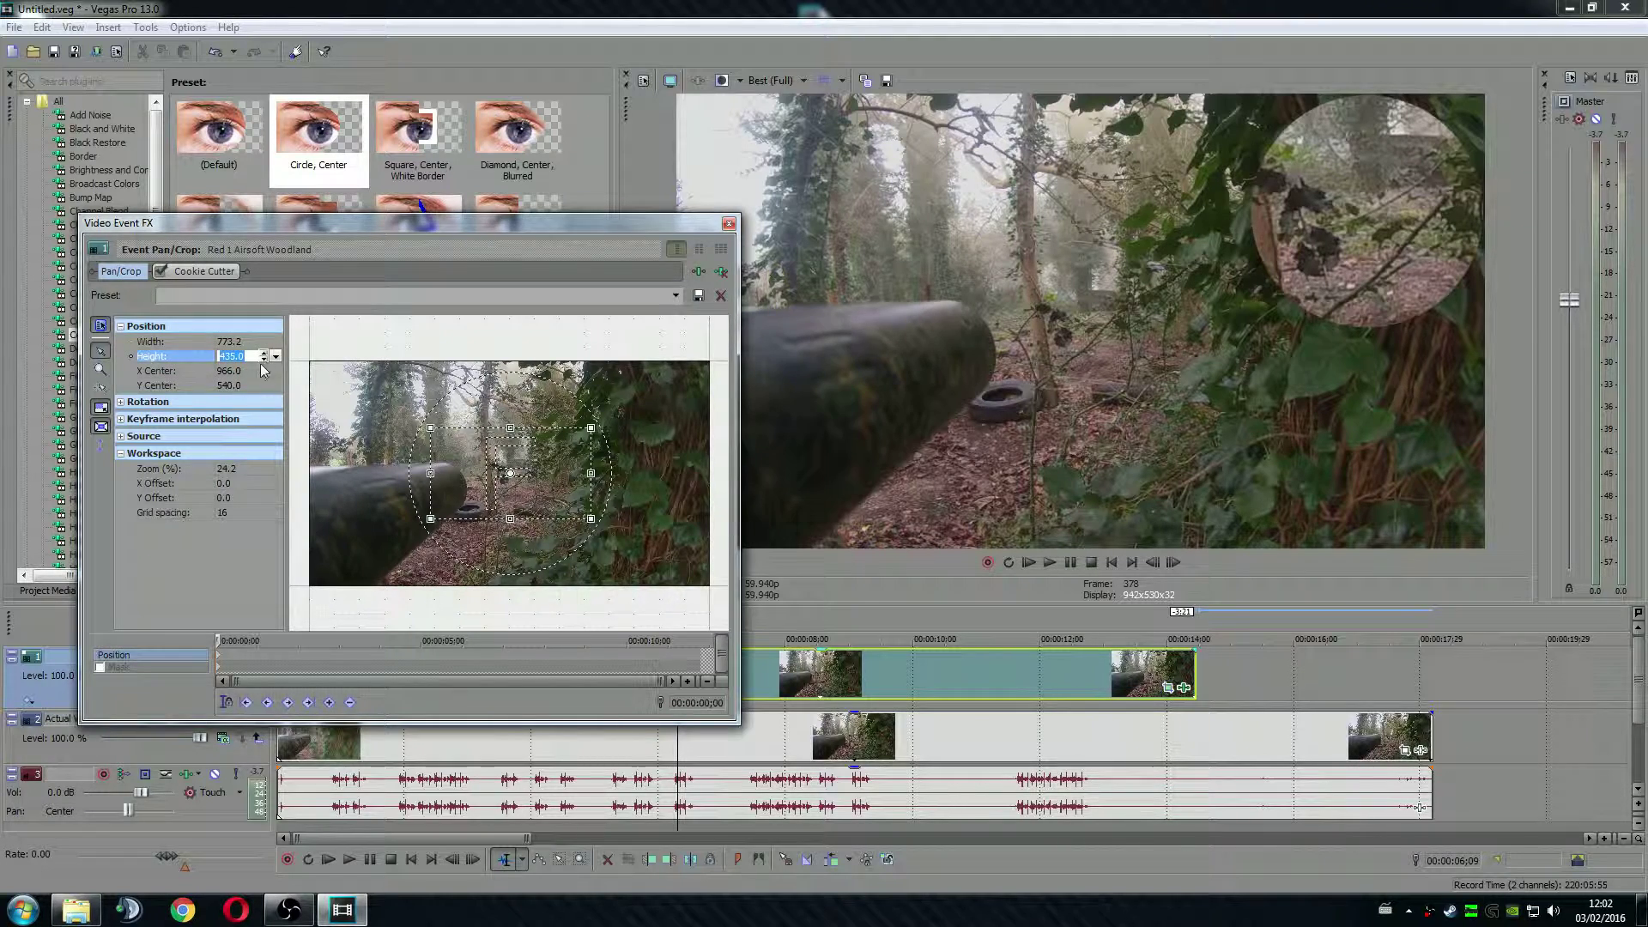
pyautogui.click(263, 371)
pyautogui.scroll(1, 264, 371)
# - Lower the Pan/Crop Y Center to 500
pyautogui.click(263, 385)
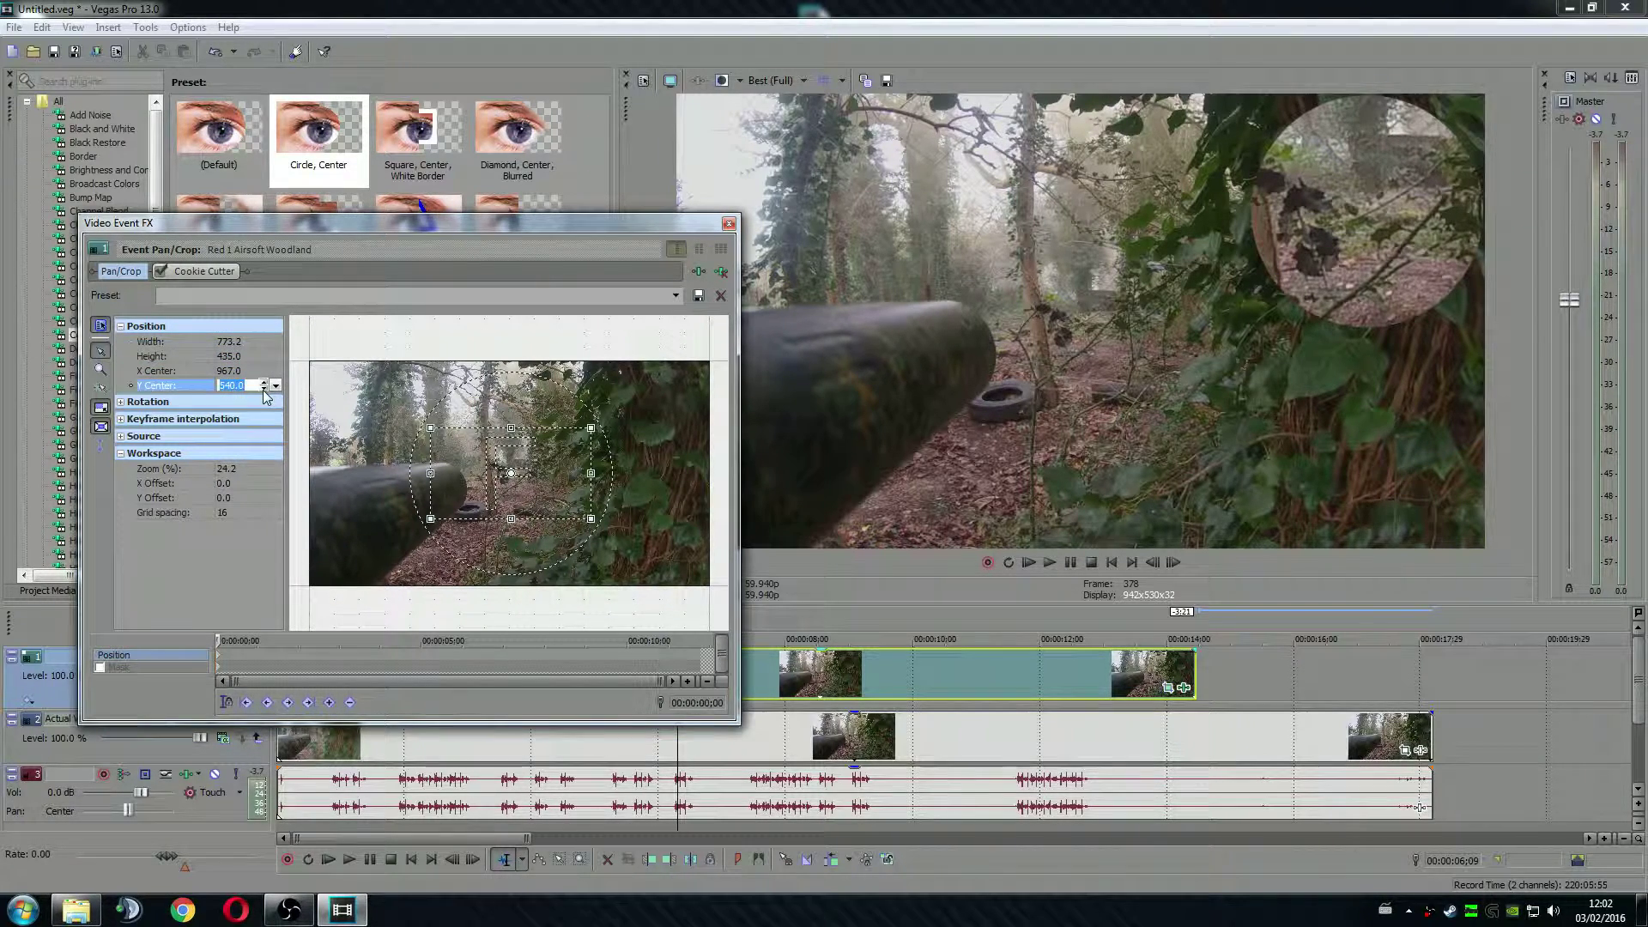
pyautogui.scroll(-8, 263, 387)
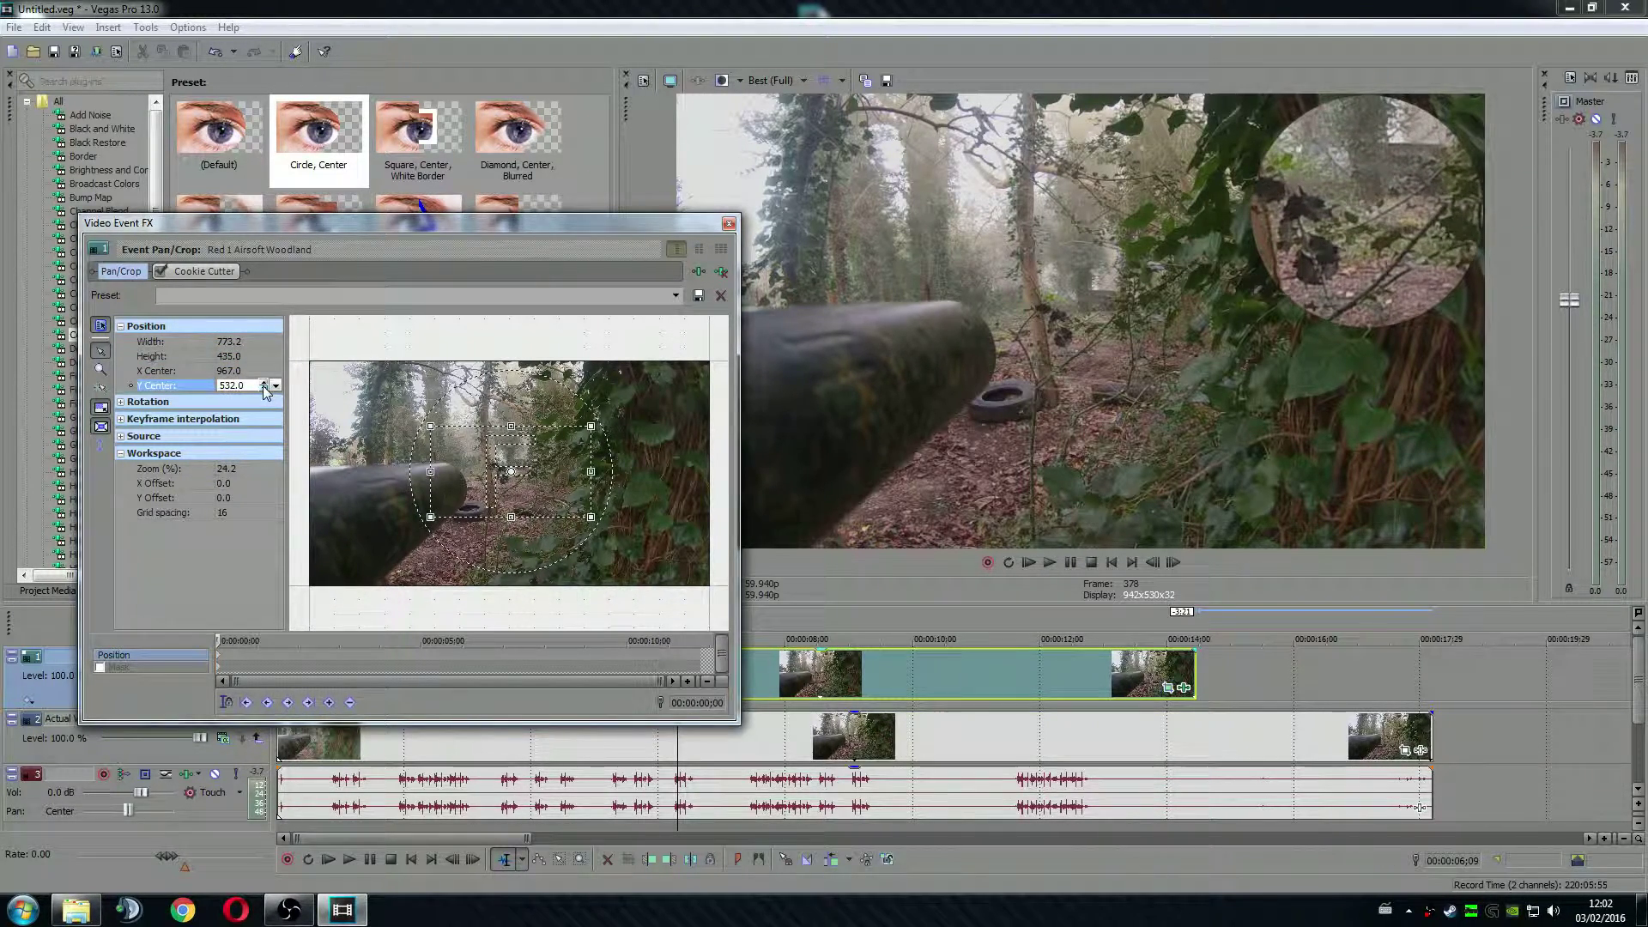
pyautogui.scroll(-8, 262, 384)
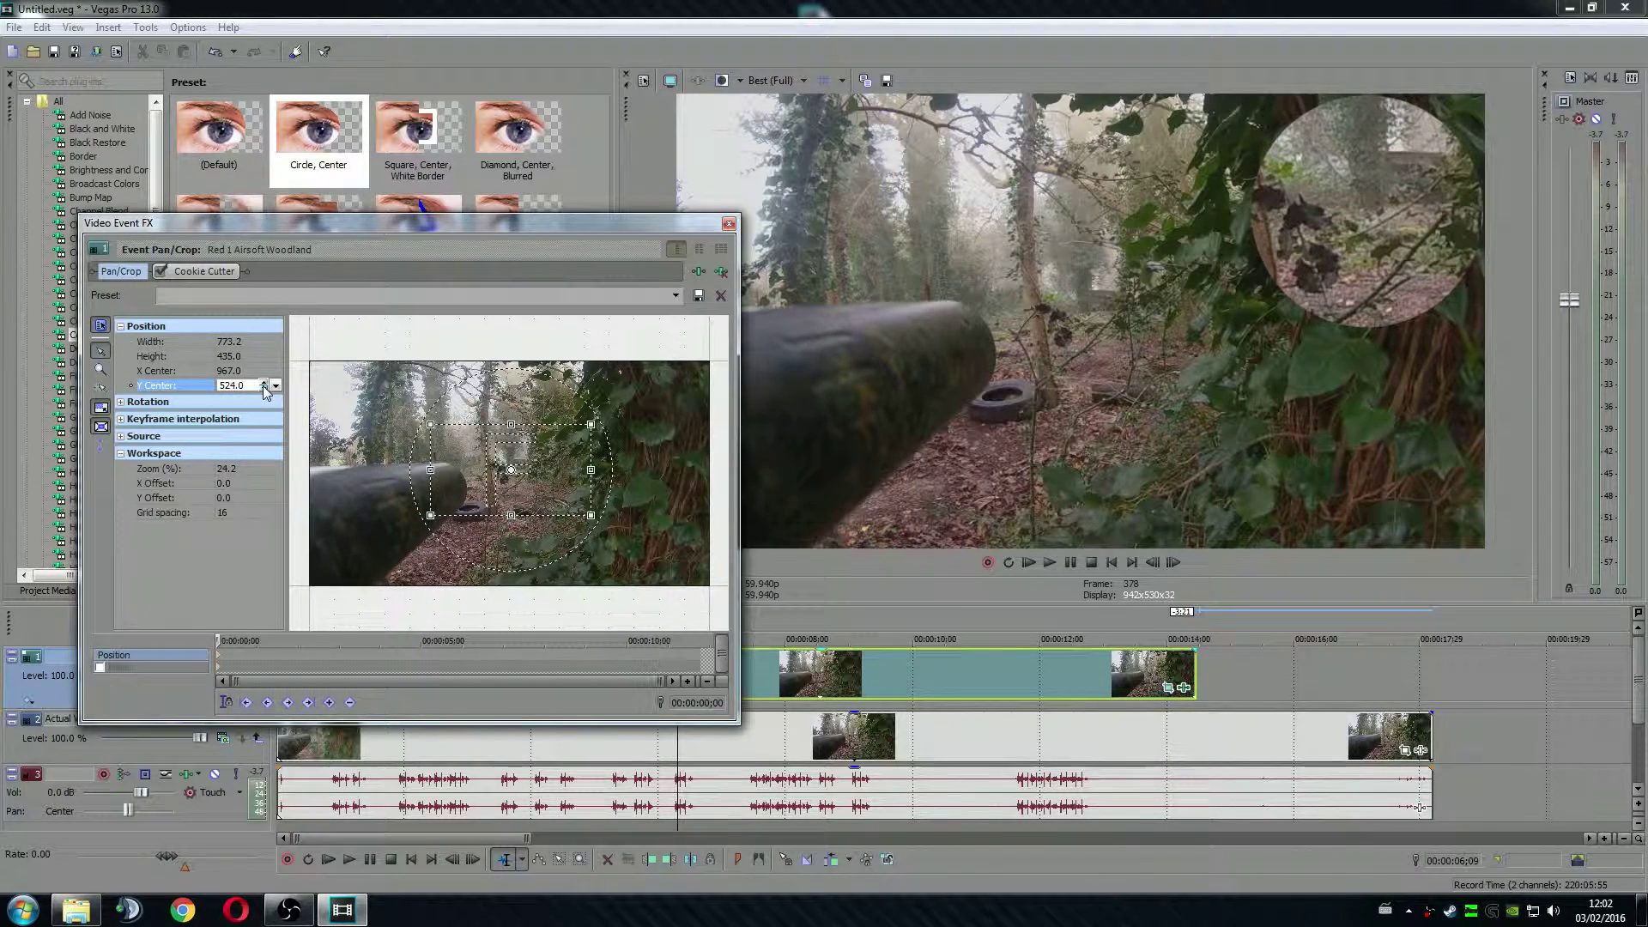
pyautogui.scroll(-8, 263, 384)
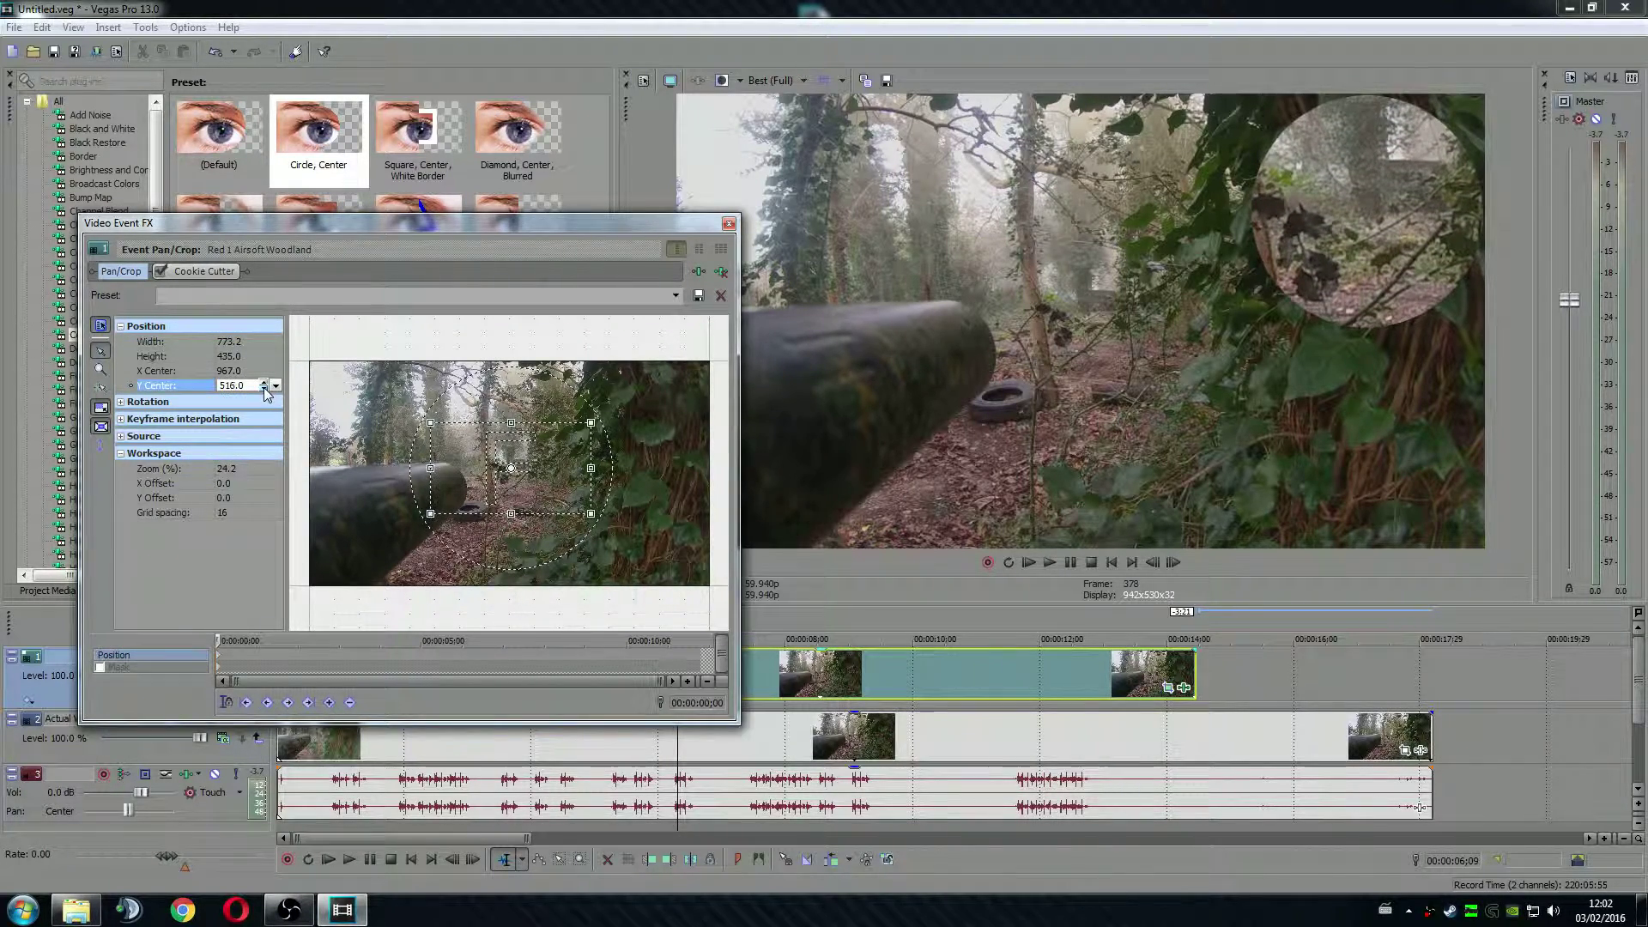
pyautogui.scroll(-11, 264, 388)
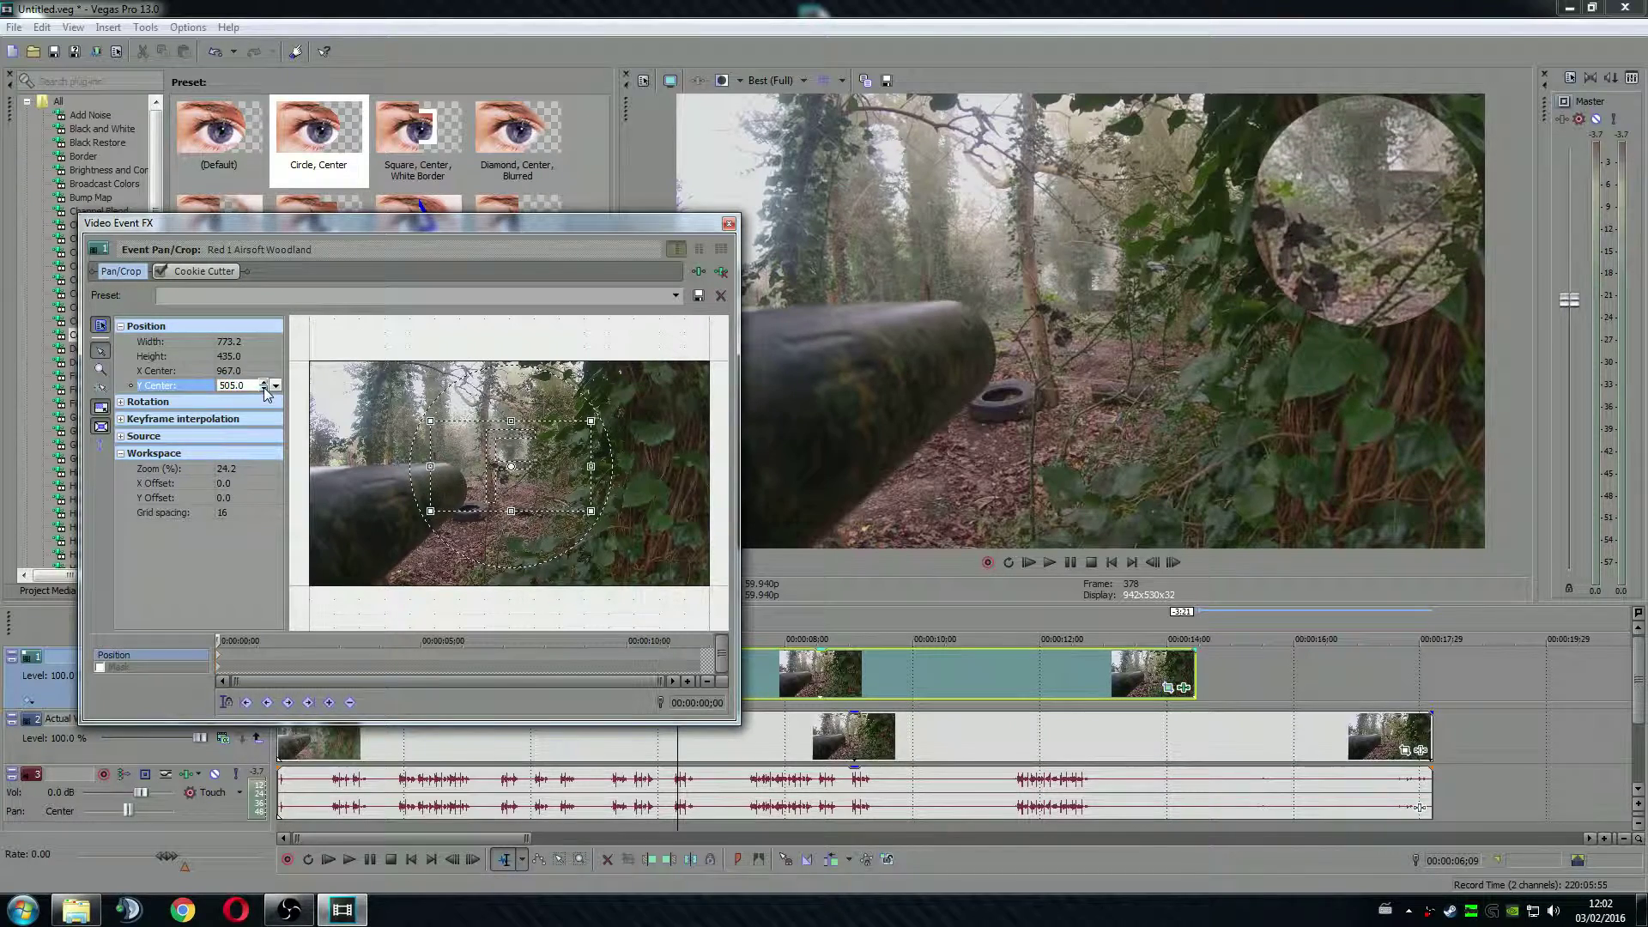
pyautogui.scroll(-4, 265, 388)
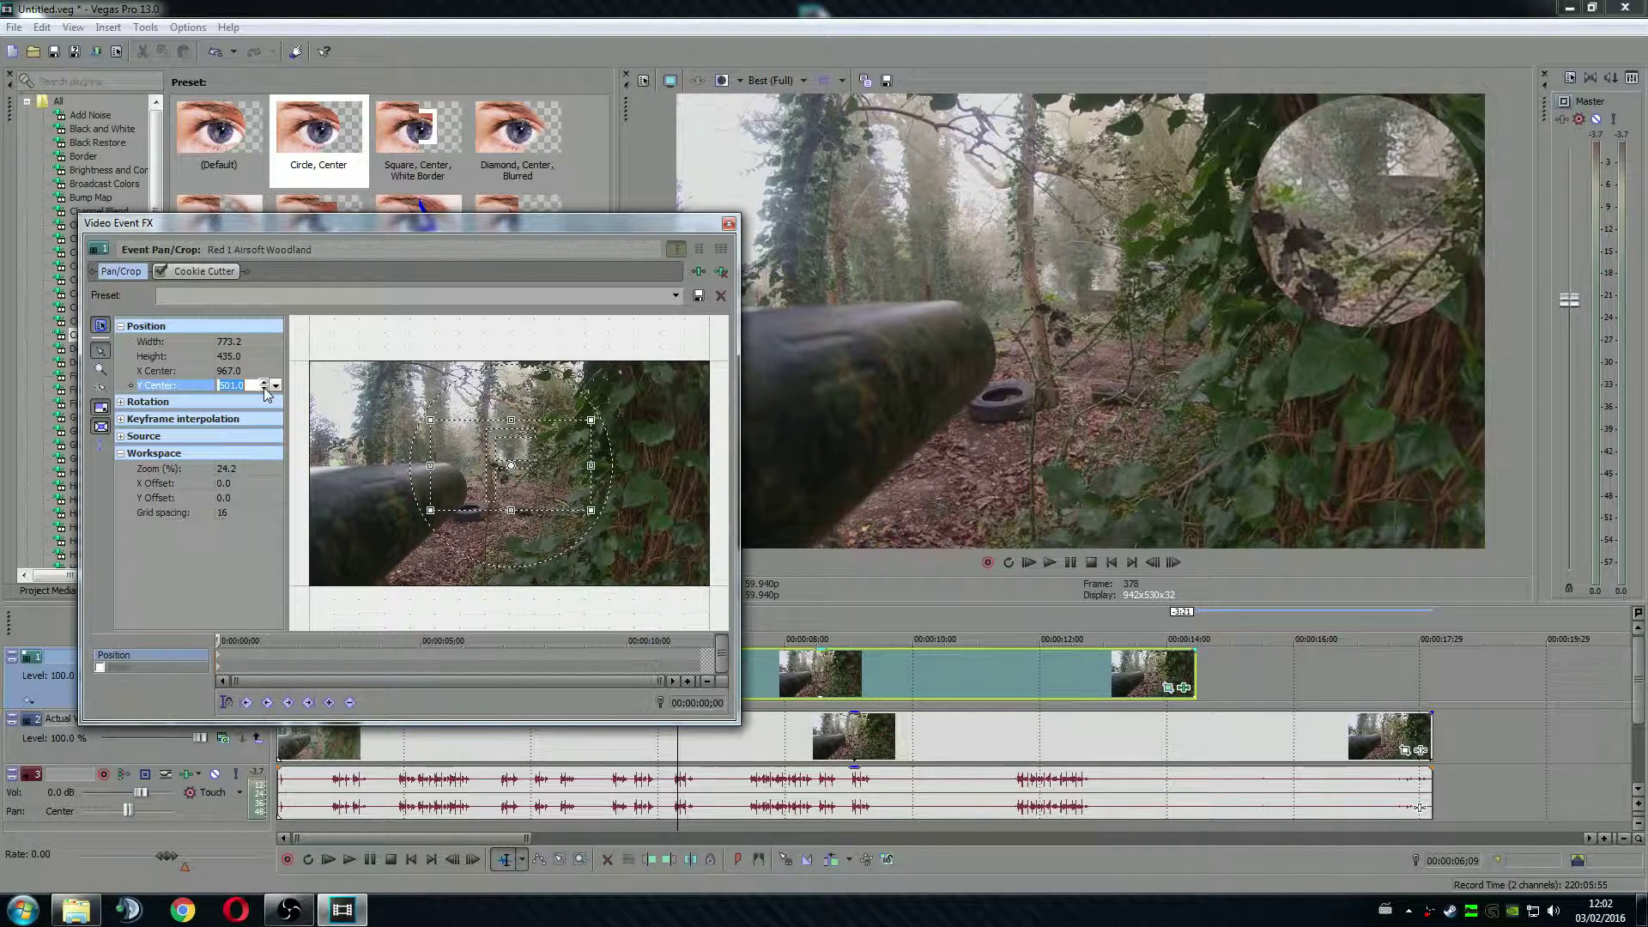
pyautogui.scroll(-1, 265, 388)
# - Raise the Pan/Crop X Center further to 974
pyautogui.click(266, 371)
pyautogui.scroll(1, 267, 371)
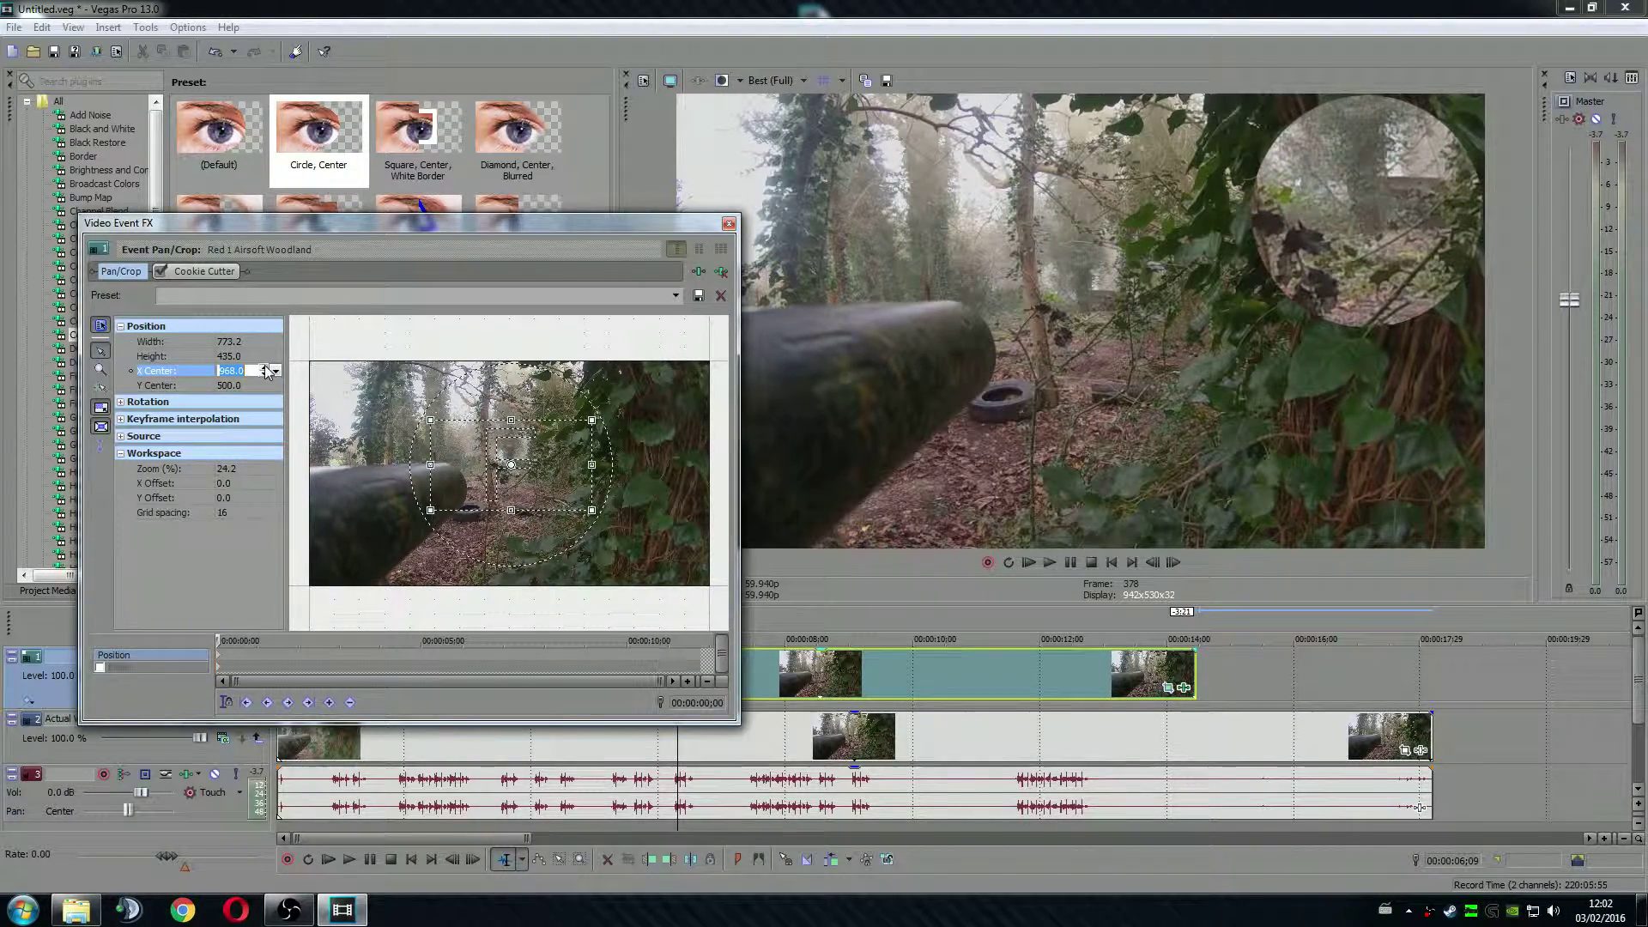
pyautogui.scroll(3, 266, 371)
pyautogui.scroll(3, 266, 371)
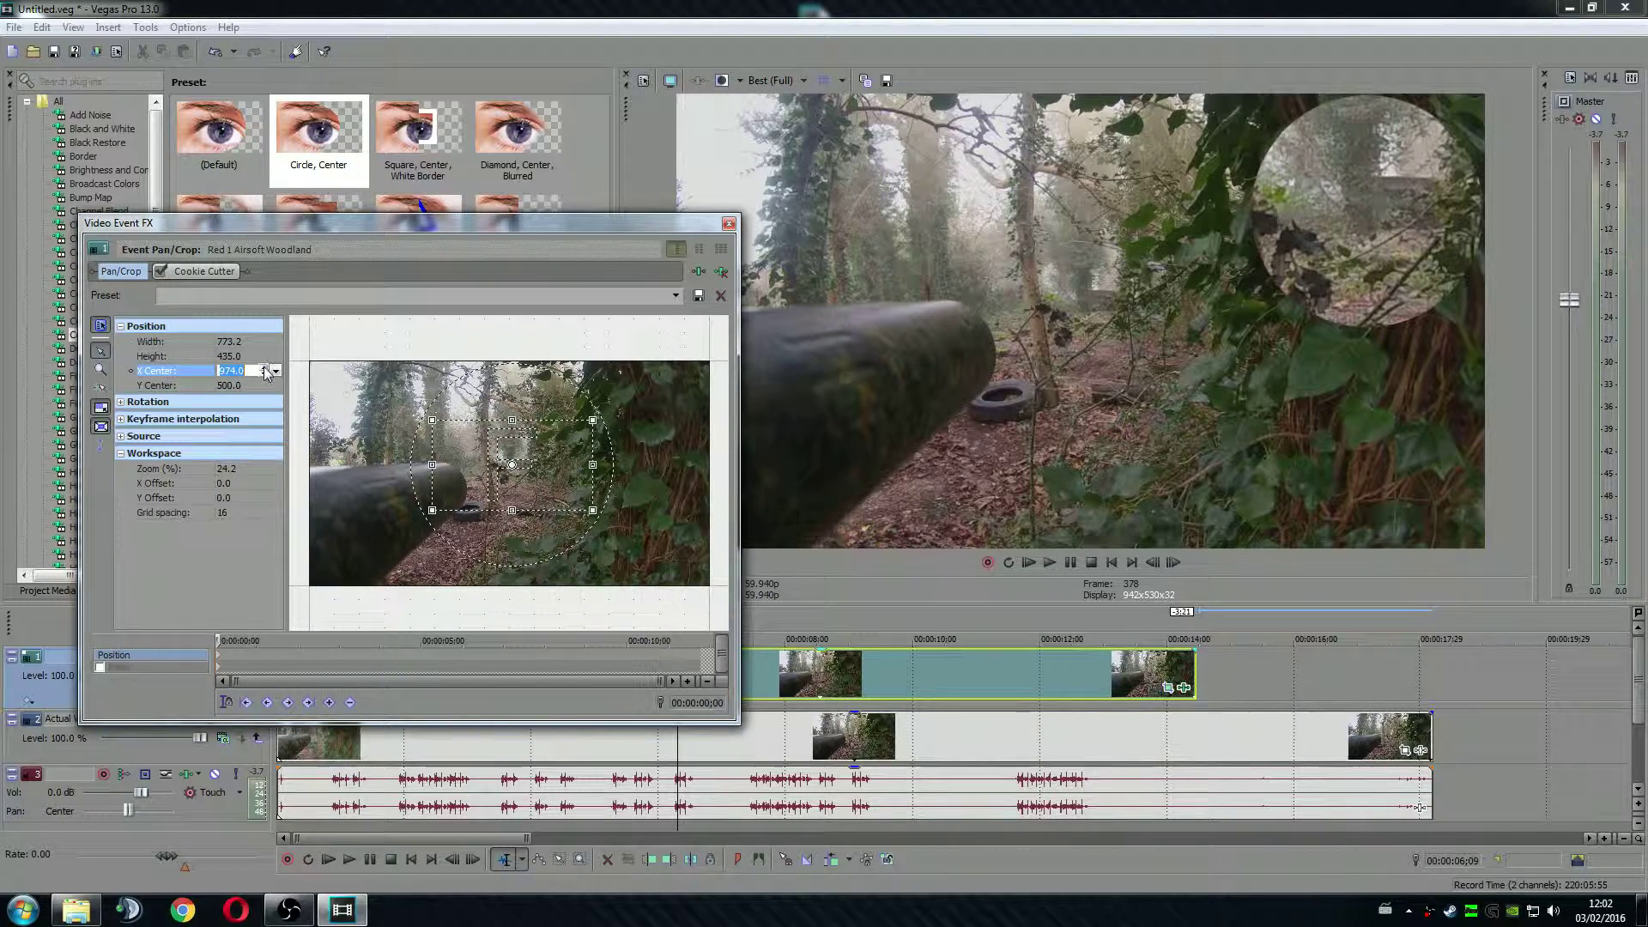
# - Close Video Event FX and play the edit from the start to review the inset
pyautogui.click(728, 223)
pyautogui.click(430, 678)
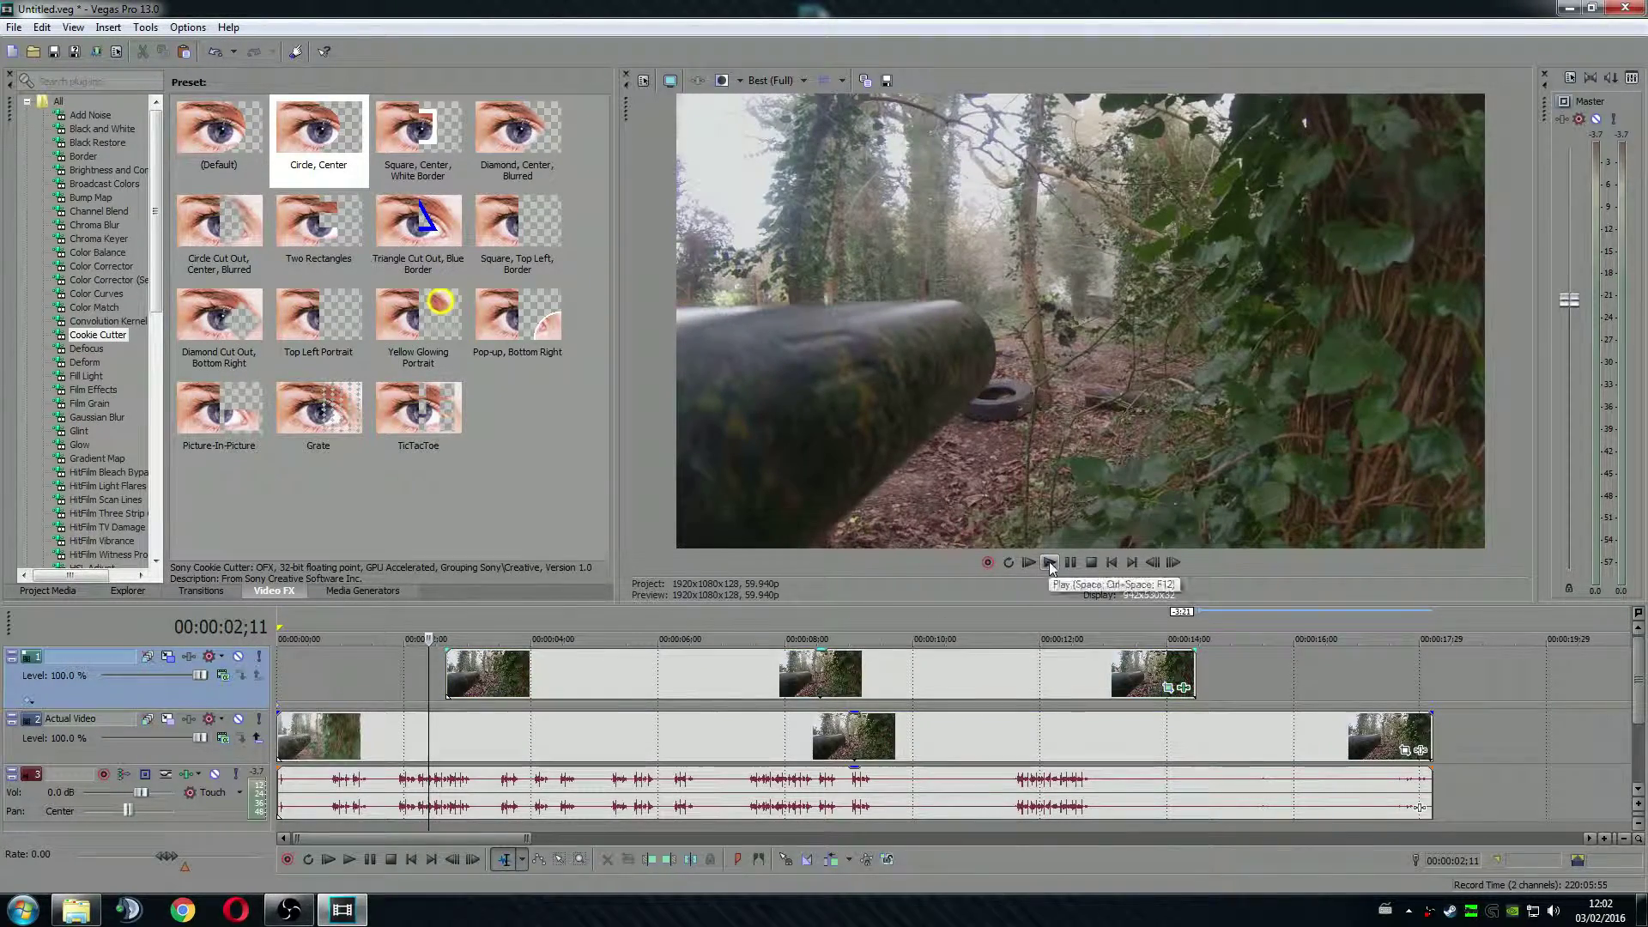
pyautogui.click(1050, 563)
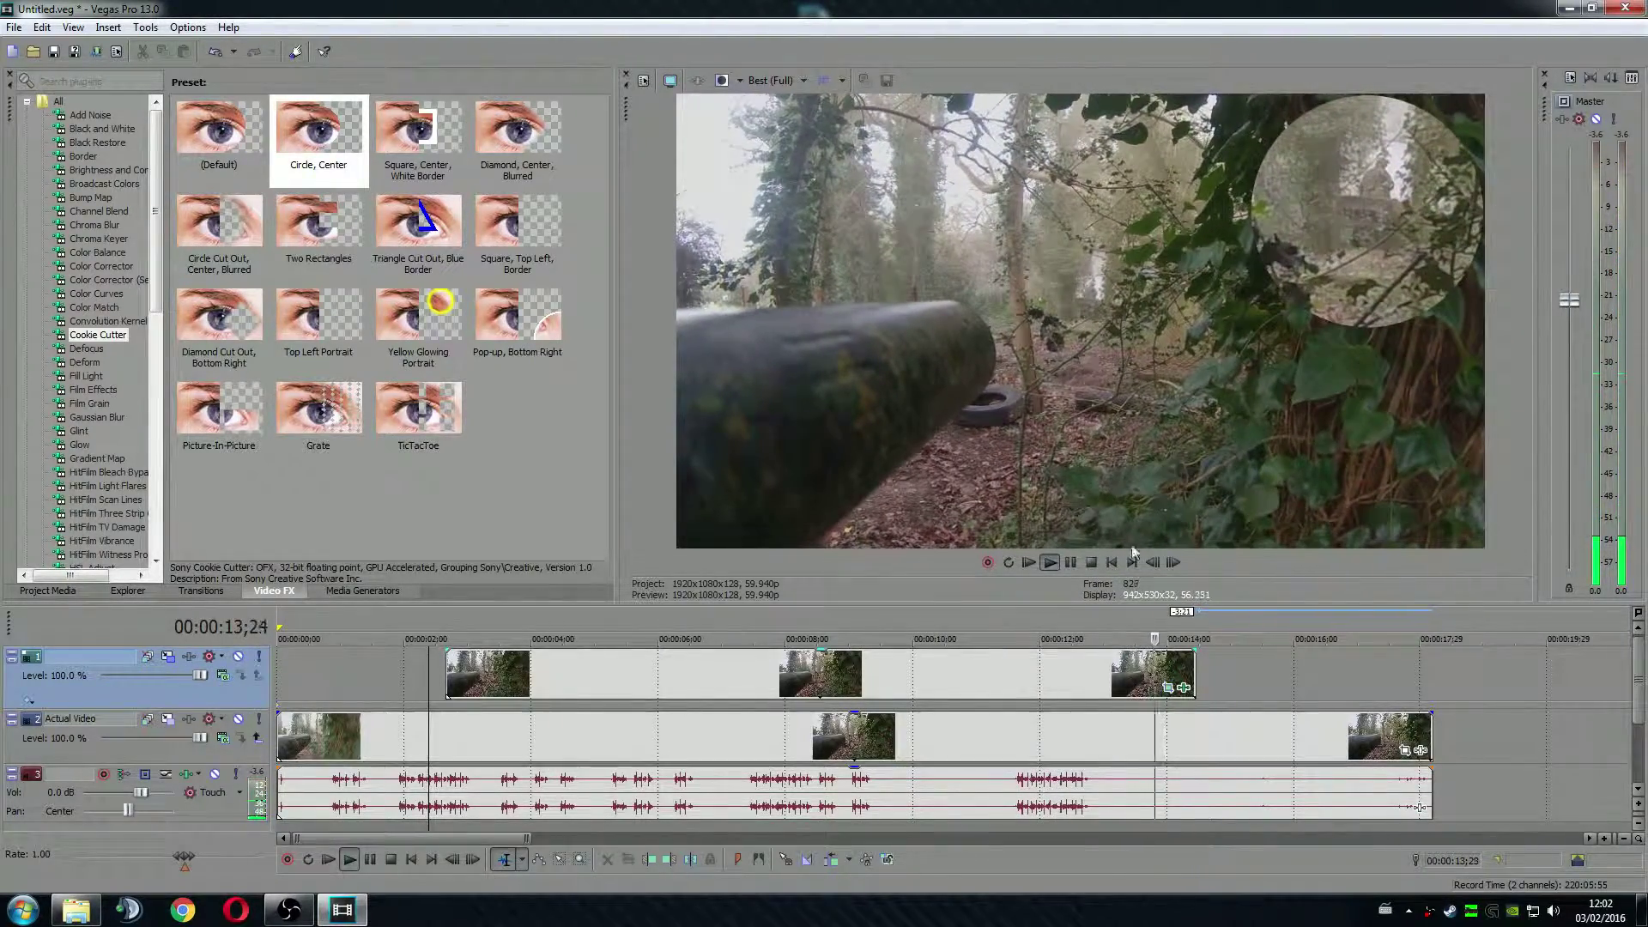
pyautogui.click(1070, 563)
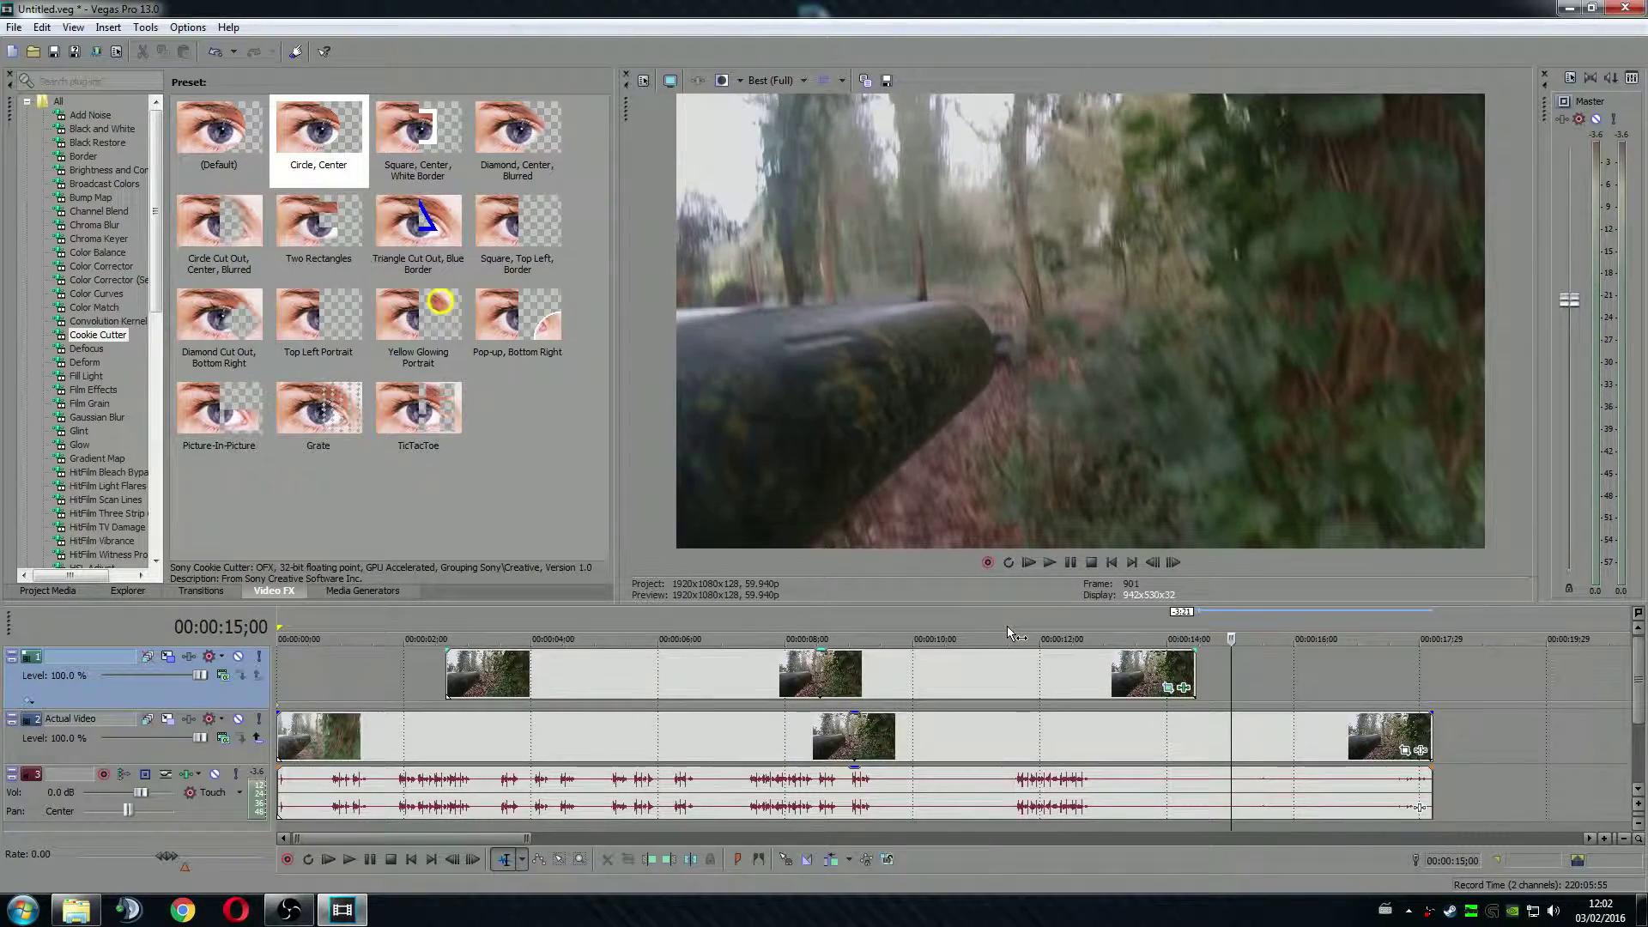
# - Mark a loop region from about 01;16 to 17;2x and return the playhead to the start
pyautogui.click(375, 680)
pyautogui.moveTo(375, 680); pyautogui.dragTo(1357, 678)
pyautogui.click(1441, 639)
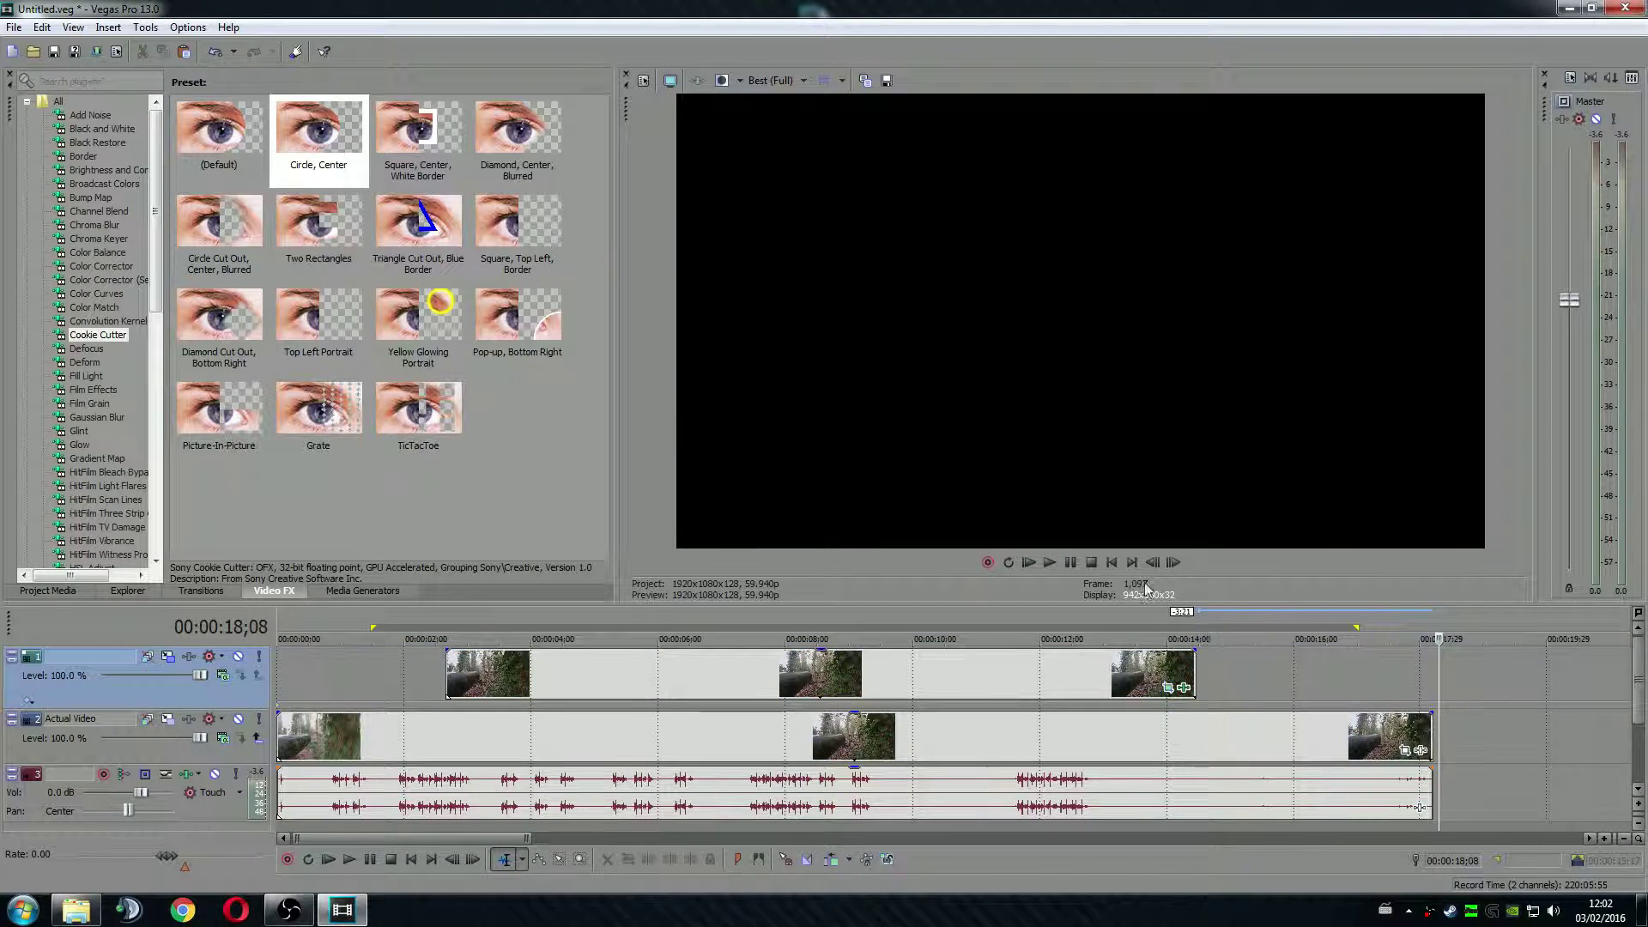
pyautogui.click(1112, 562)
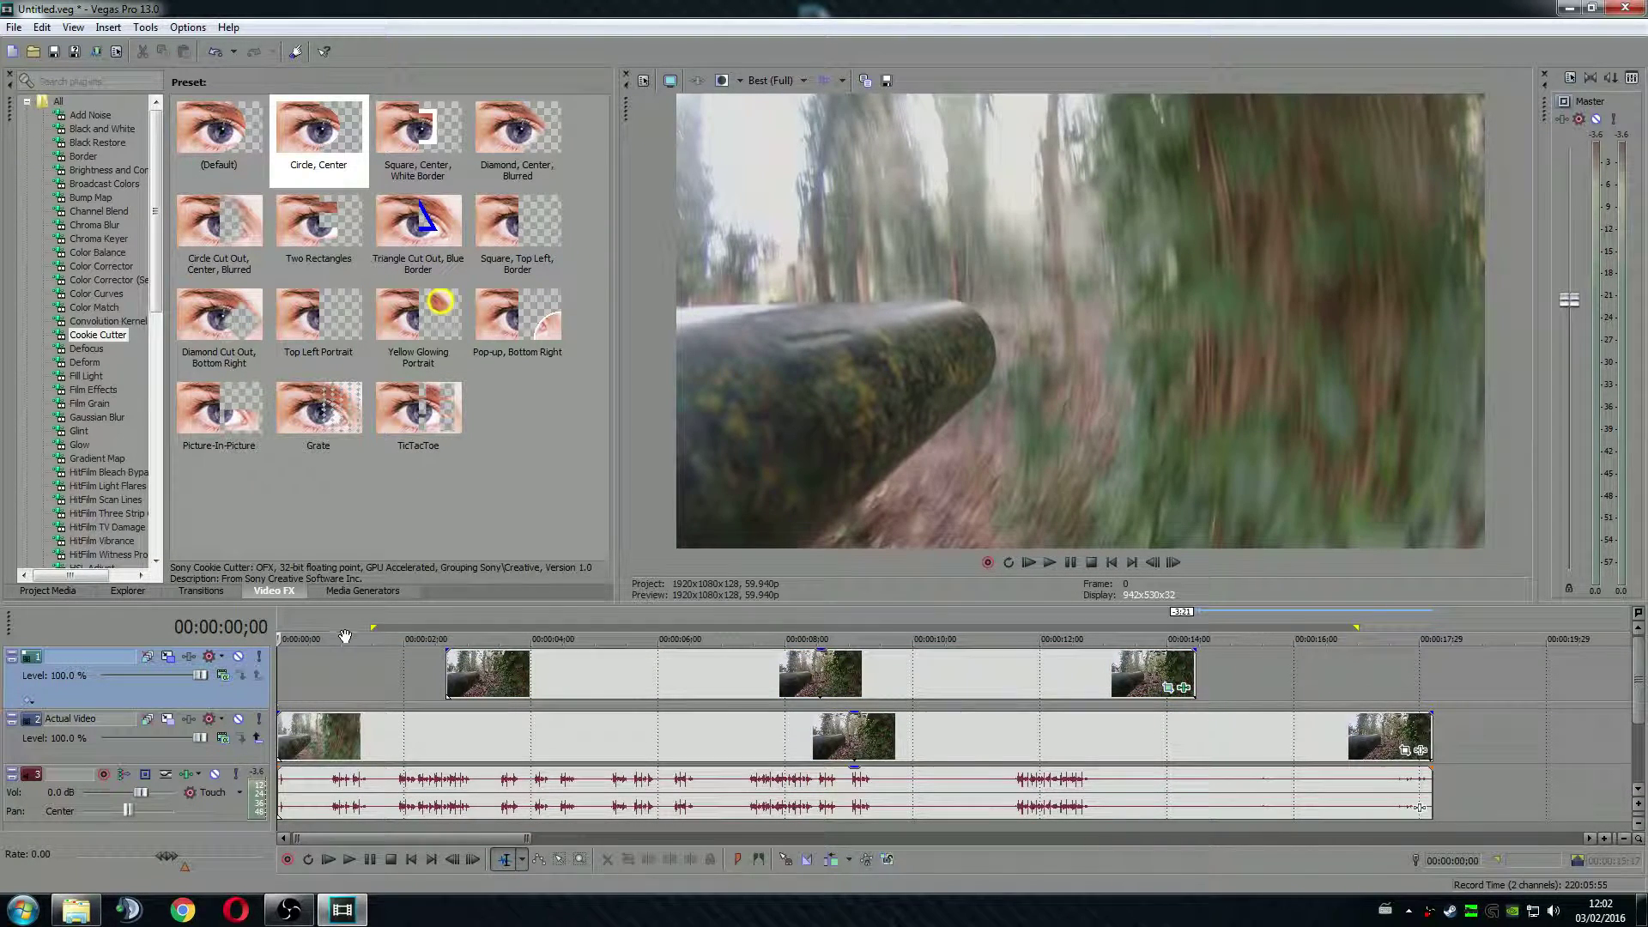
# - Render the project as Untitled.mp4 using the YouTube 1080p 60FPS template
pyautogui.click(14, 27)
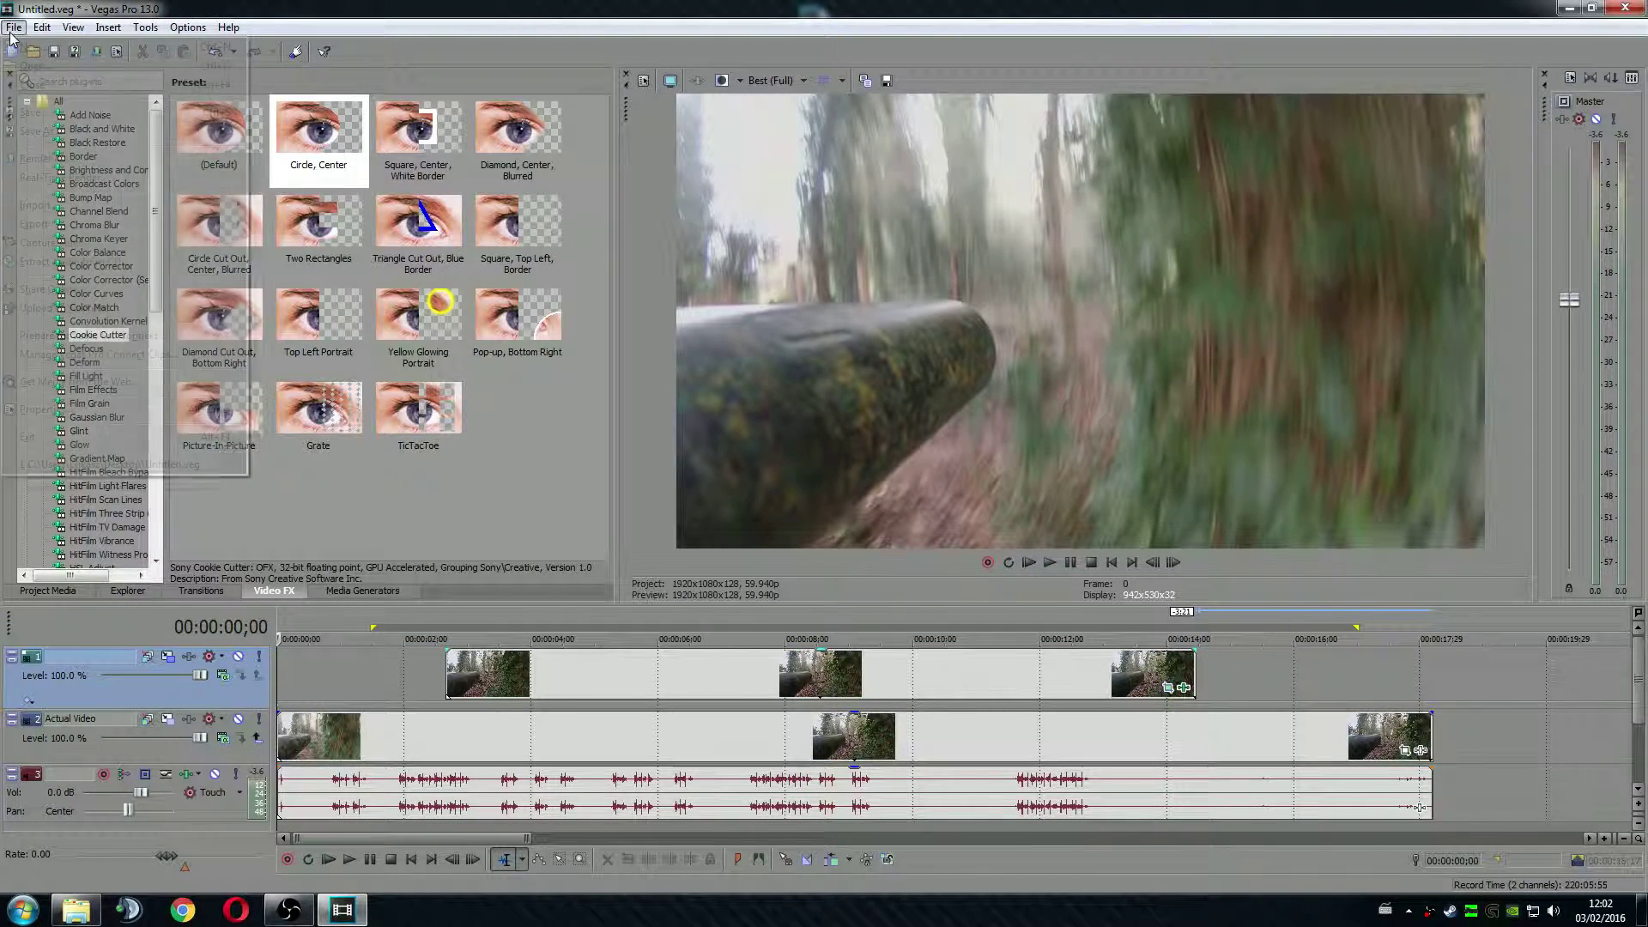
pyautogui.click(84, 160)
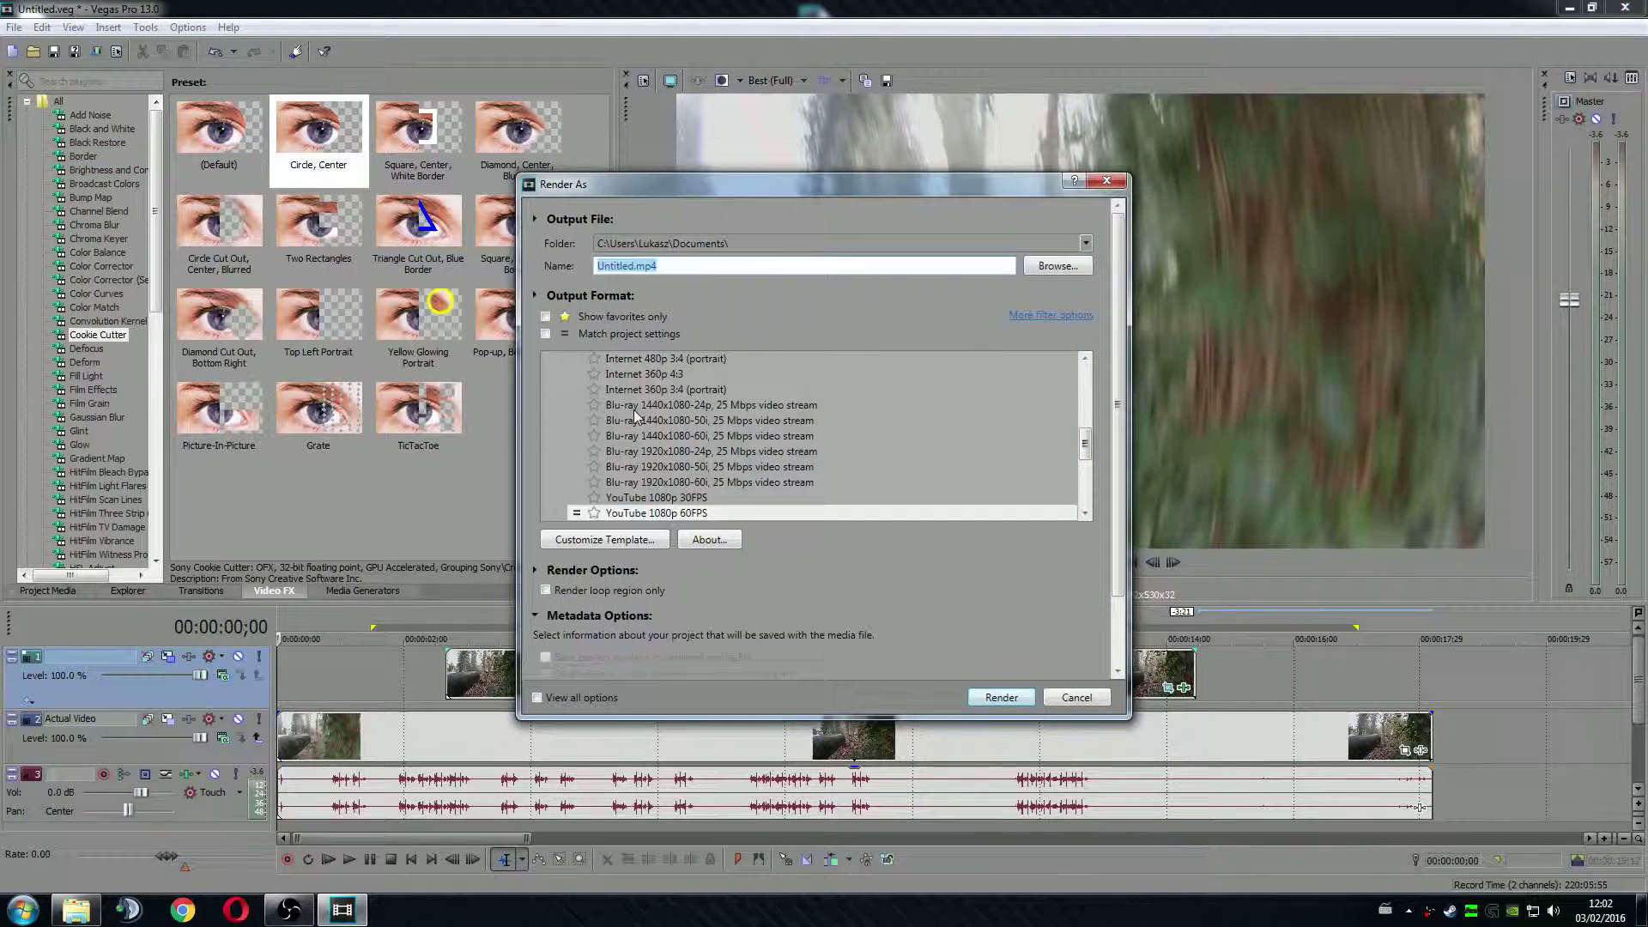
pyautogui.click(670, 515)
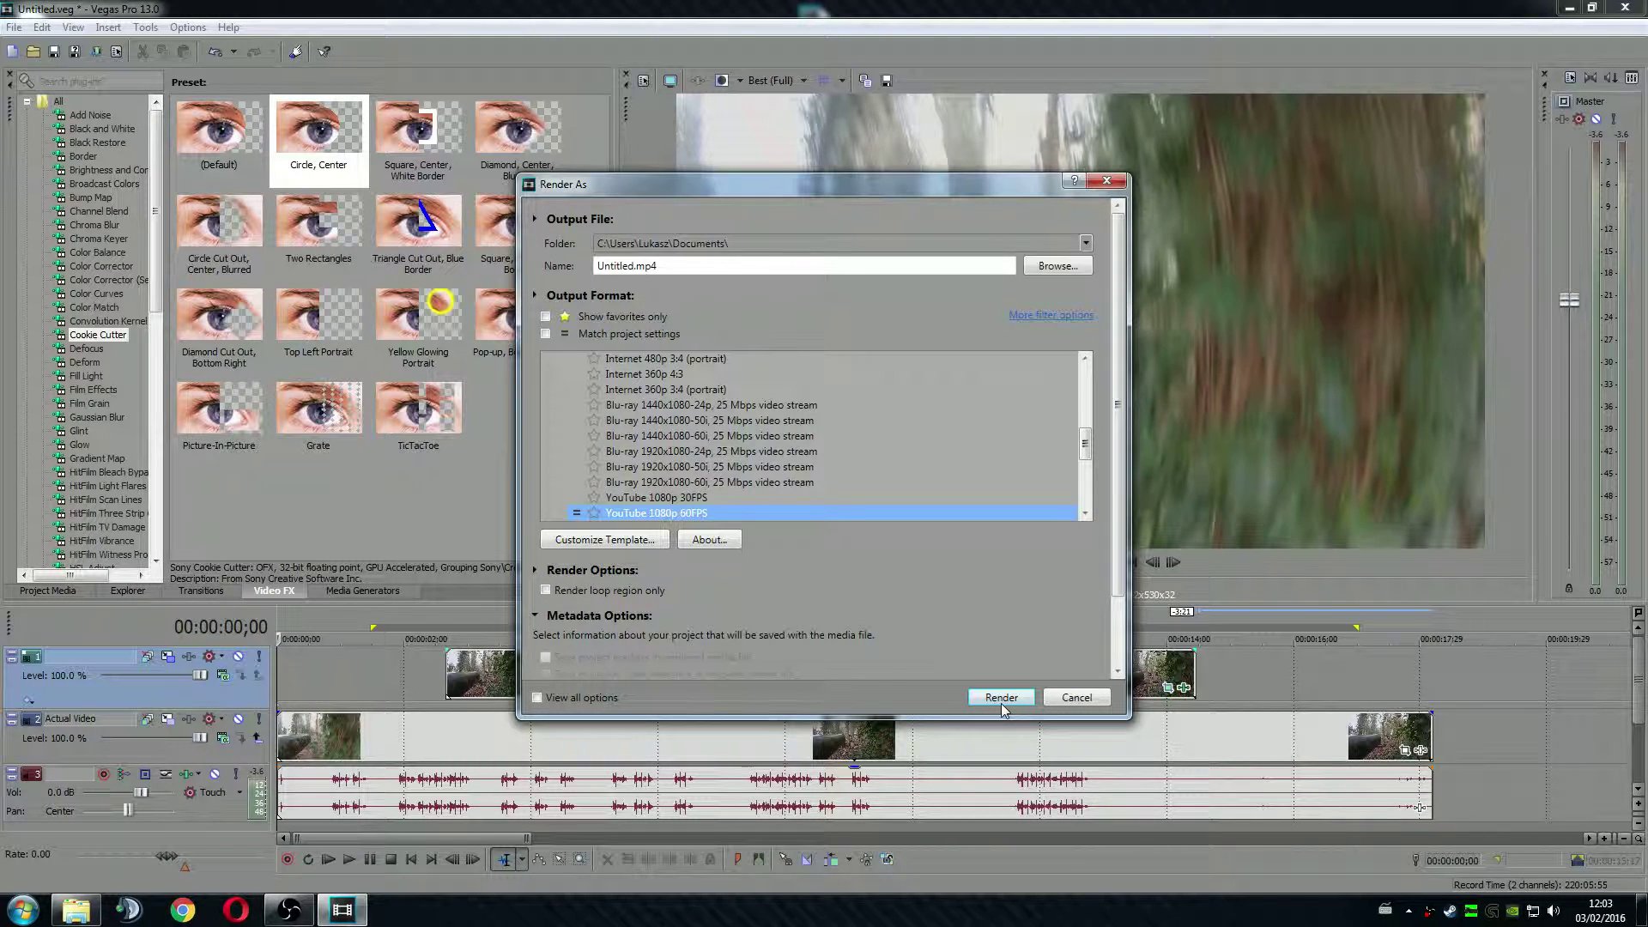
pyautogui.click(1065, 700)
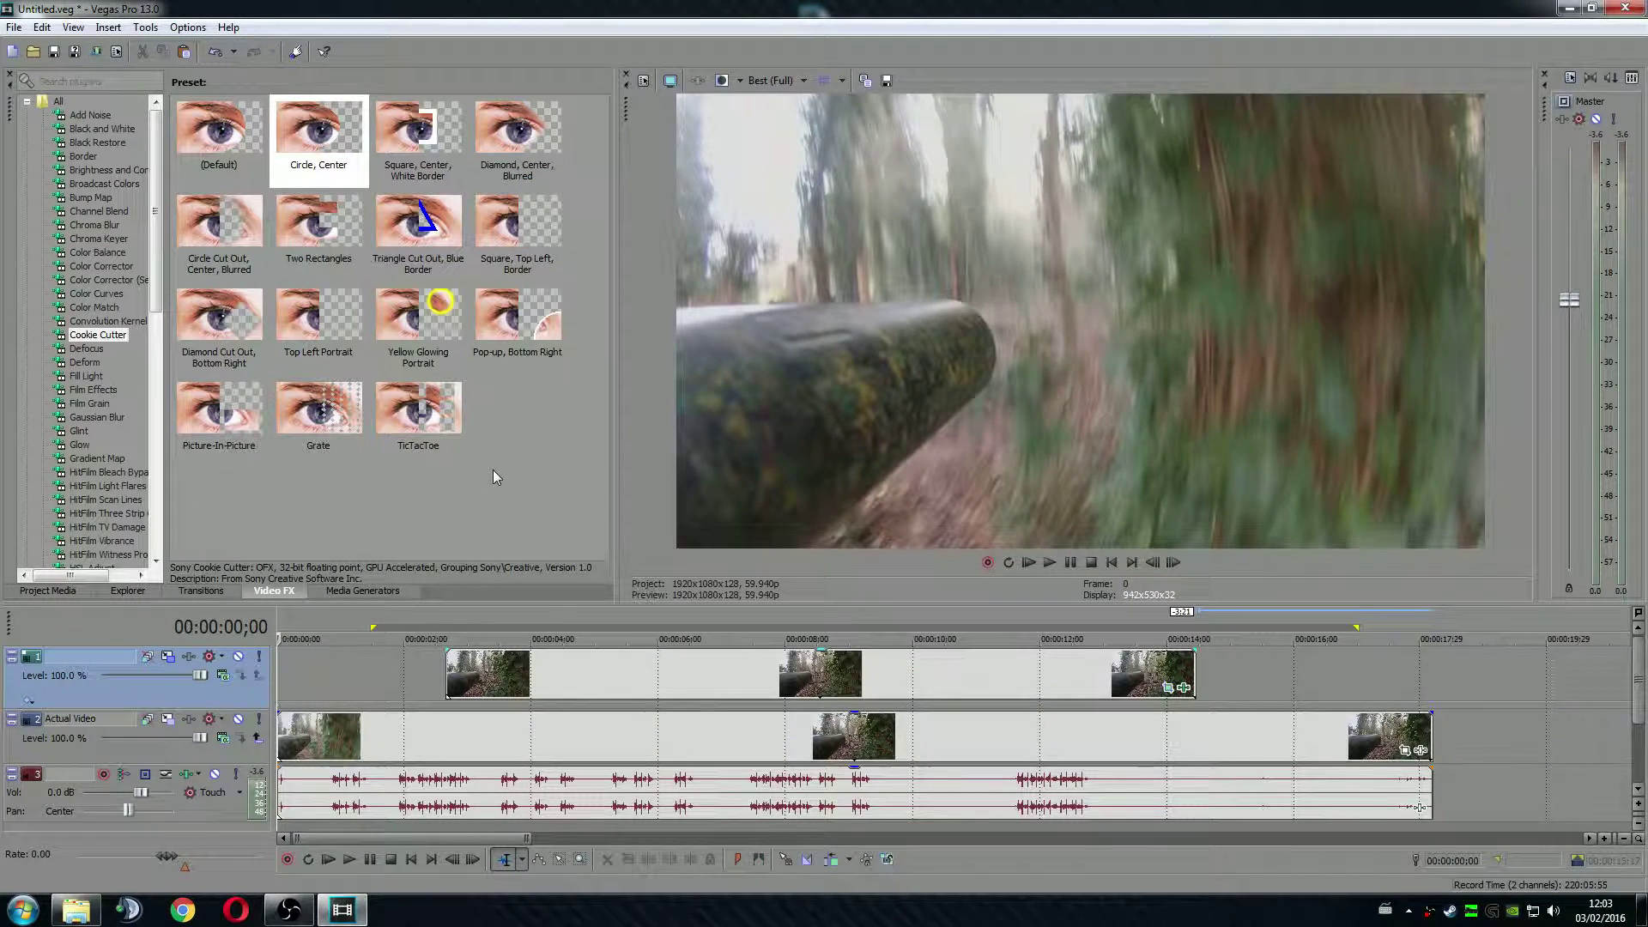